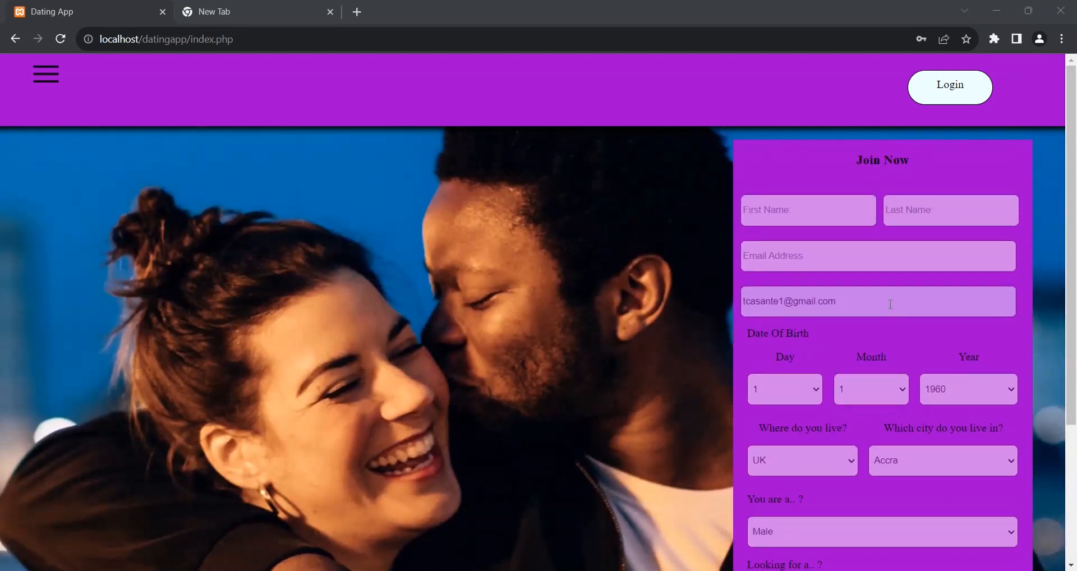
- Review the Join Now signup form, the XAMPP server modules and the index.php source of the dating app
{"action": "scroll", "coordinate": [891, 302], "scroll_direction": "down", "scroll_amount": 3}
{"action": "scroll", "coordinate": [926, 387], "scroll_direction": "down", "scroll_amount": 1}
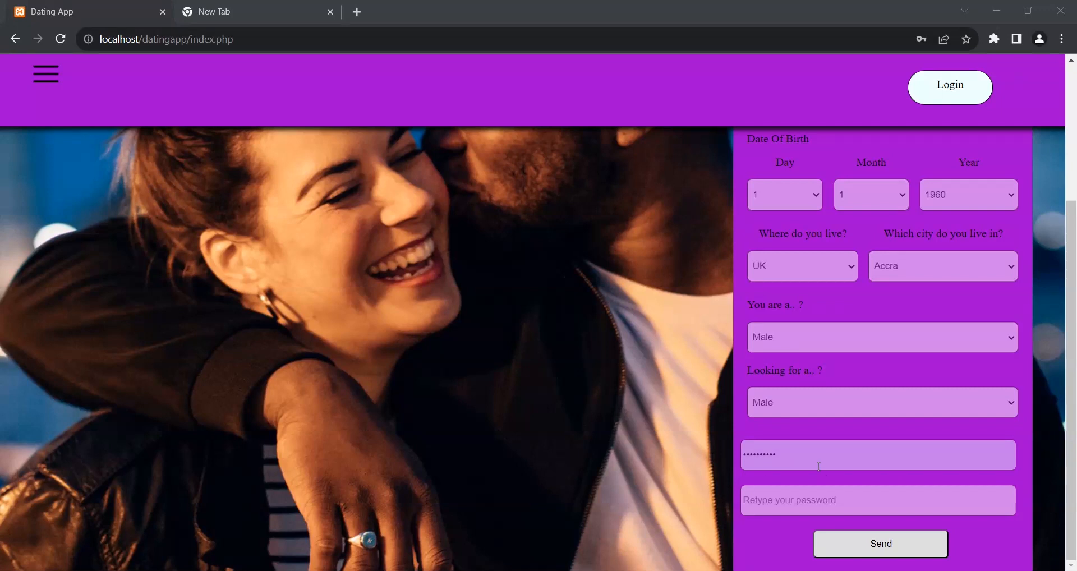
{"action": "left_click", "coordinate": [664, 570]}
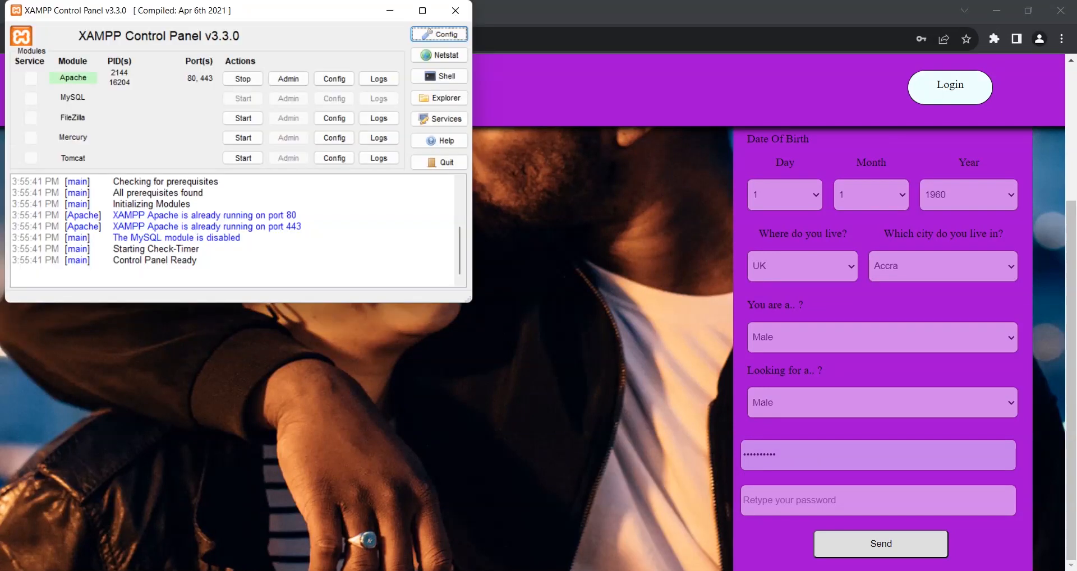
{"action": "left_click", "coordinate": [664, 570]}
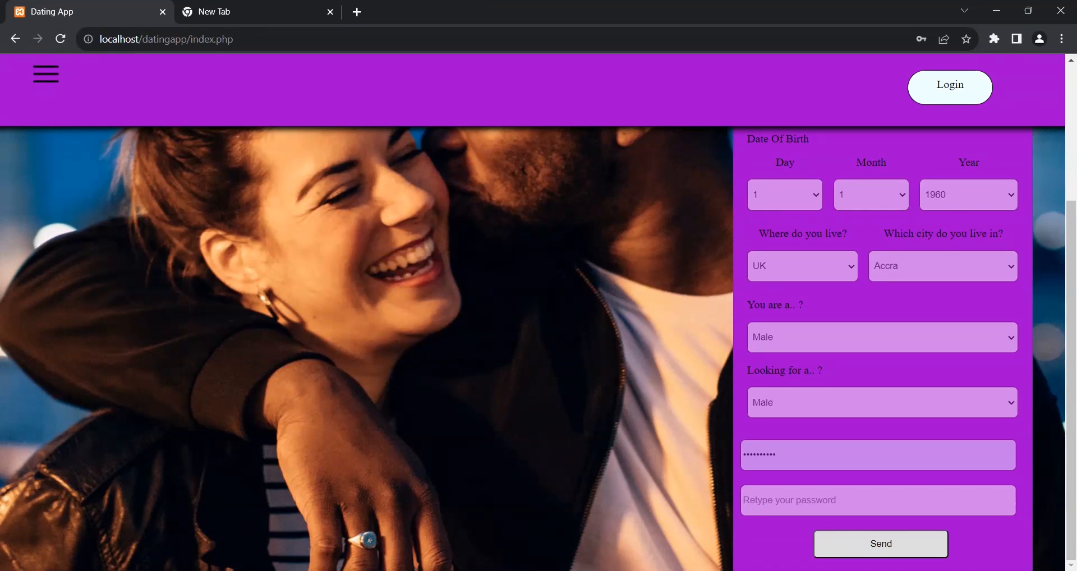
{"action": "left_click", "coordinate": [637, 570]}
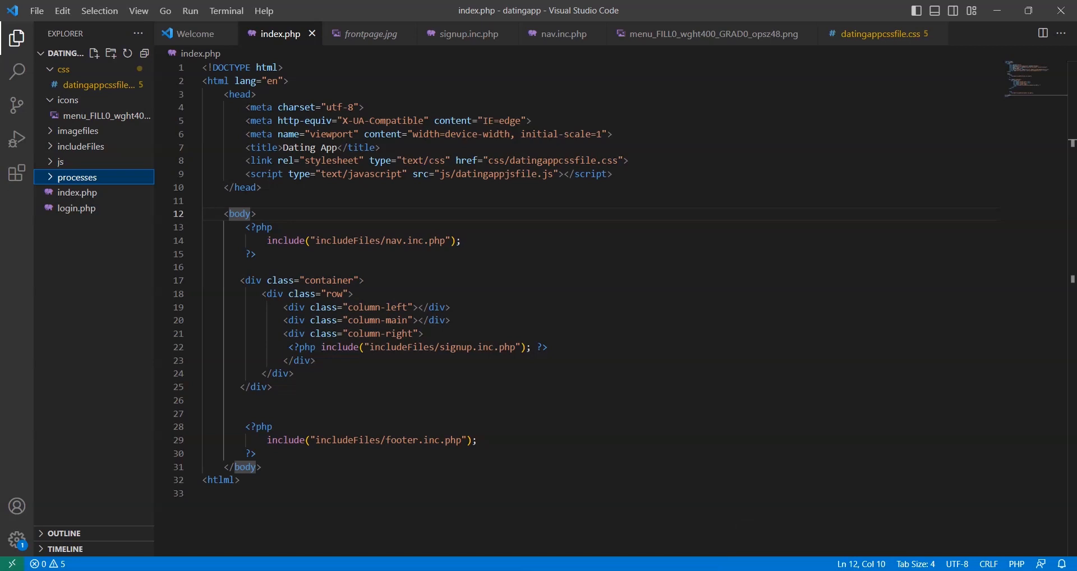
{"action": "left_click", "coordinate": [775, 570]}
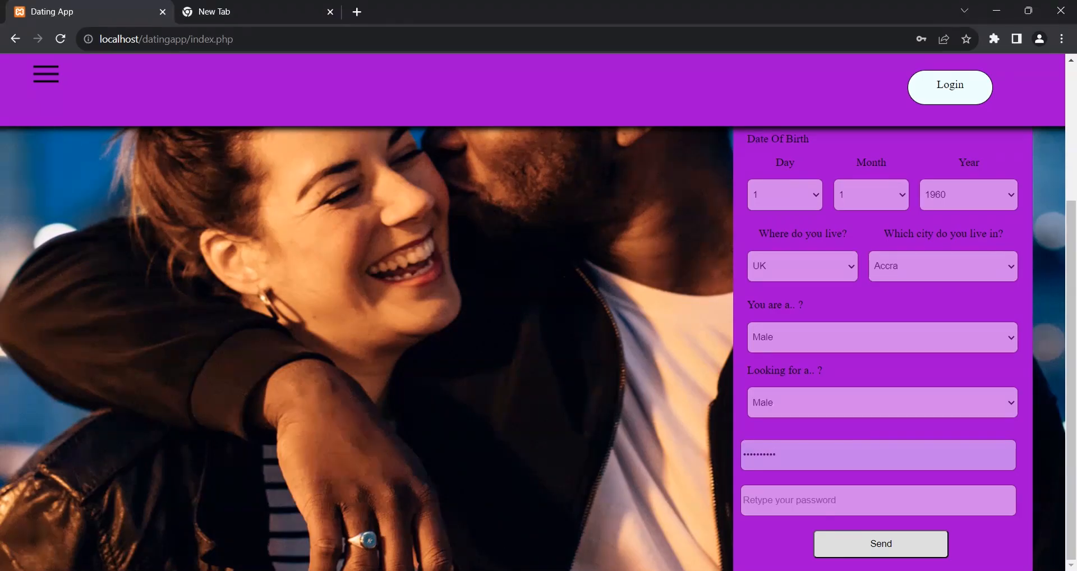
{"action": "mouse_move", "coordinate": [592, 570]}
{"action": "scroll", "coordinate": [882, 355], "scroll_direction": "up", "scroll_amount": 1}
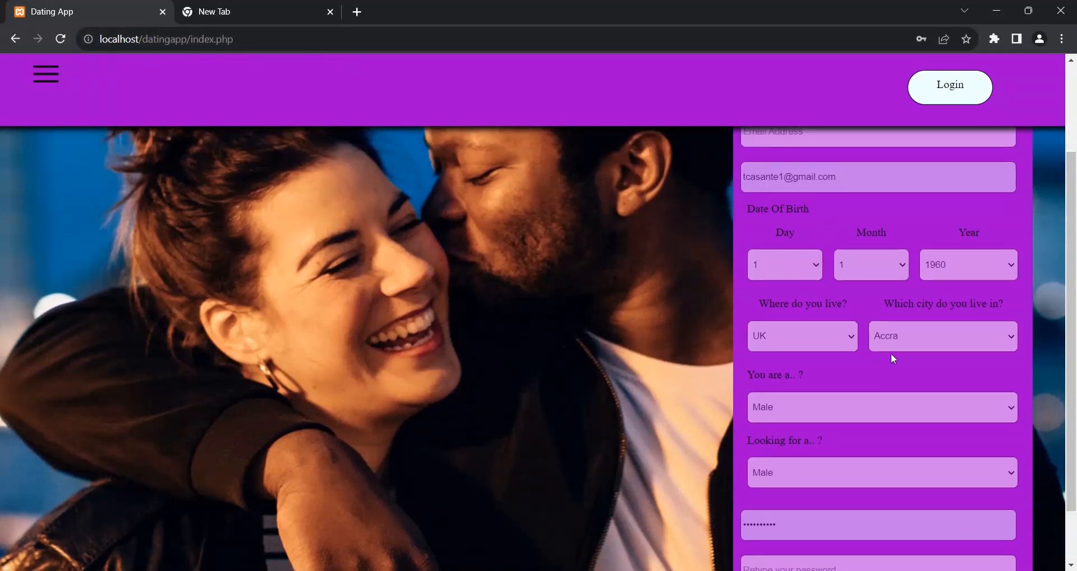
- Open phpMyAdmin on localhost in the empty browser tab
{"action": "left_click", "coordinate": [281, 12]}
{"action": "left_click", "coordinate": [295, 39]}
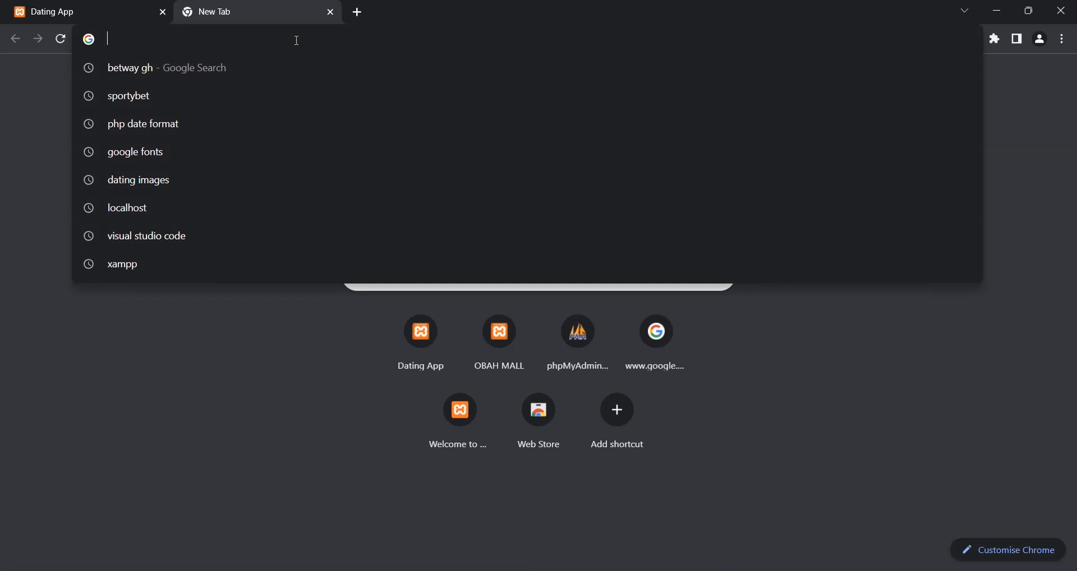
{"action": "type", "text": "localhost/phpmy"}
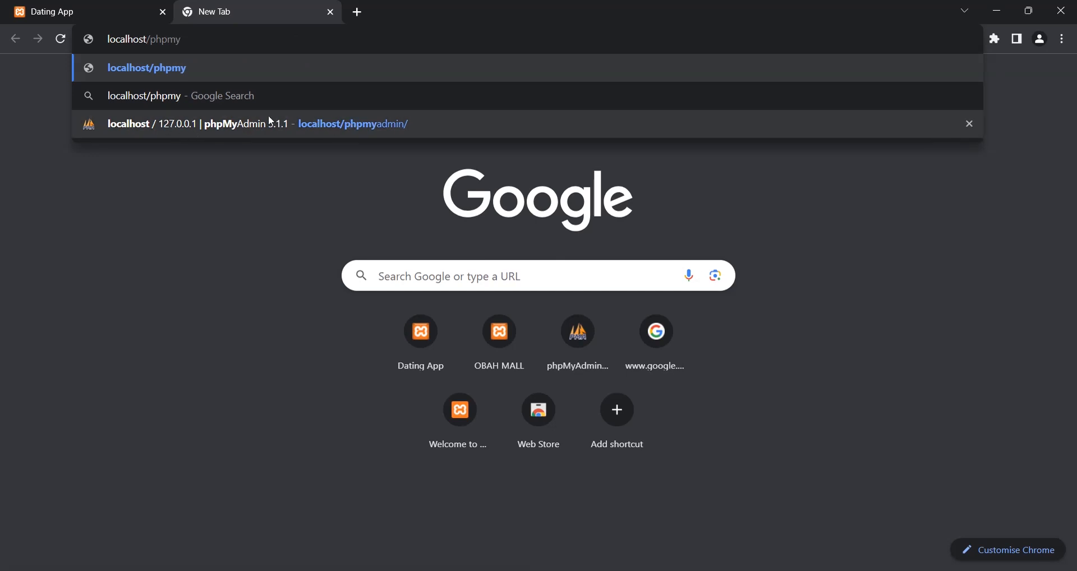
{"action": "left_click", "coordinate": [357, 124]}
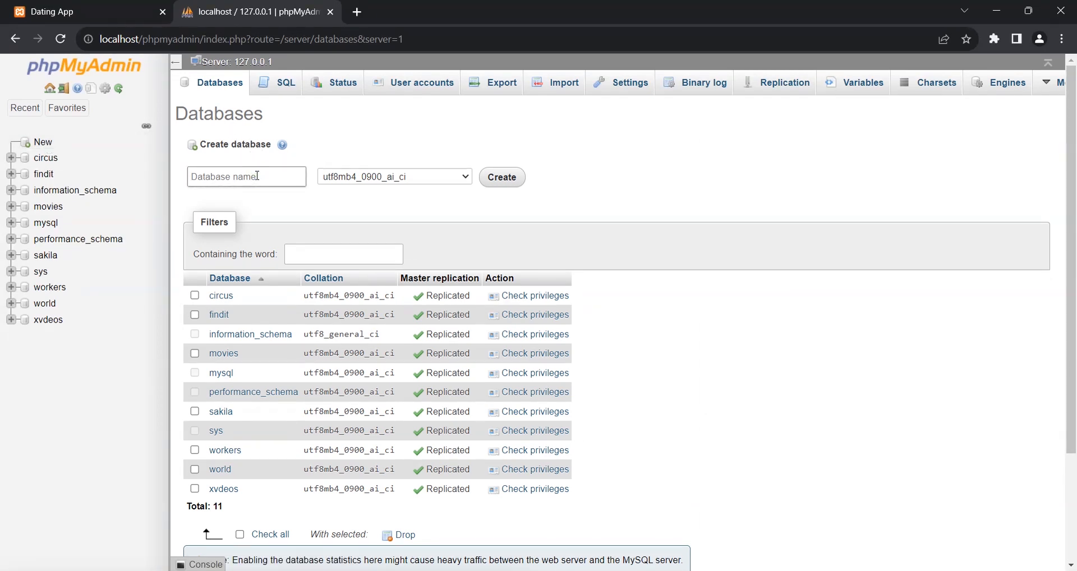
- Create a database named datingappdb with the utf8mb4_0900_ai_ci collation and open it
{"action": "type", "text": "datingappdb"}
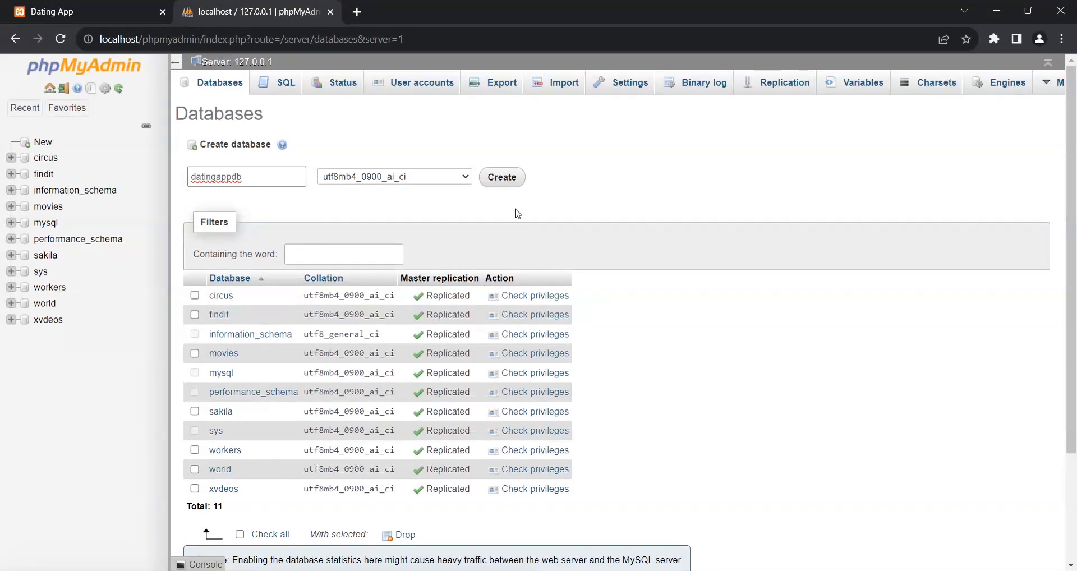
{"action": "left_click", "coordinate": [505, 179]}
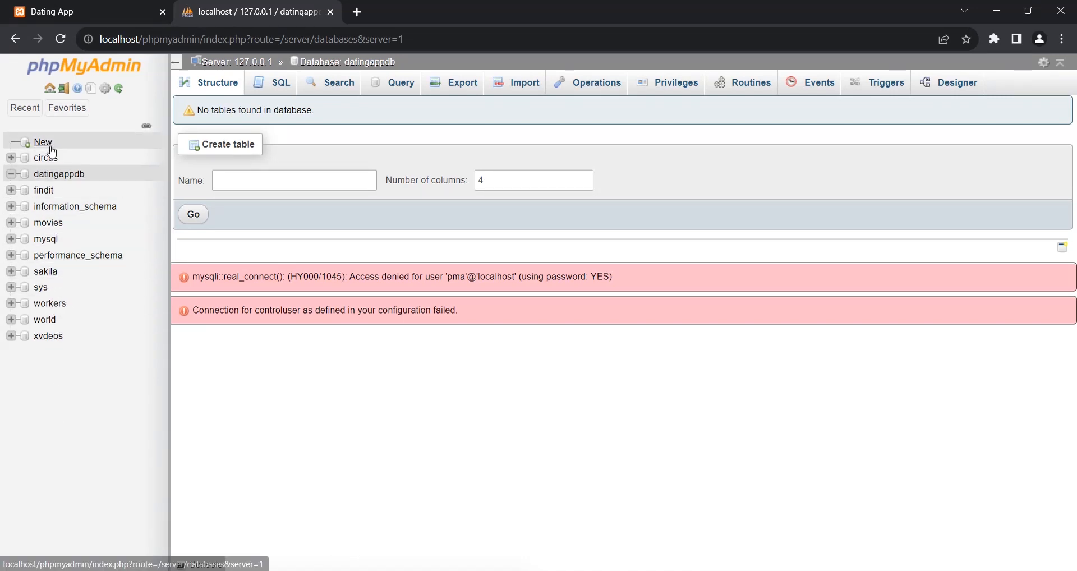
{"action": "left_click", "coordinate": [62, 175]}
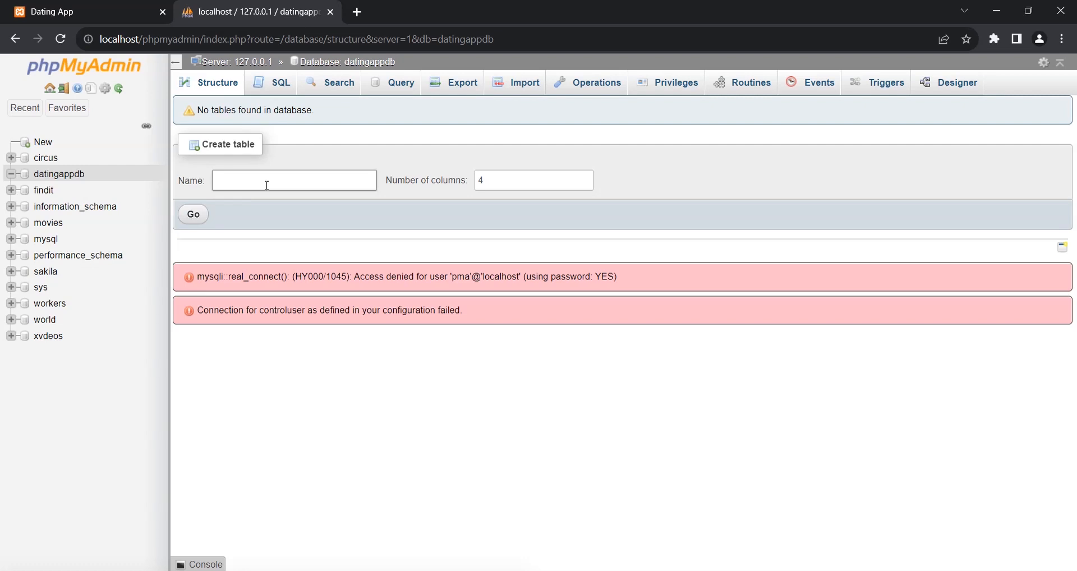
- Enter userregistration_table as the new table's name in datingappdb and clear the default number of columns
{"action": "type", "text": "userregistration_table"}
{"action": "left_click", "coordinate": [501, 178]}
{"action": "key", "text": "BackSpace"}
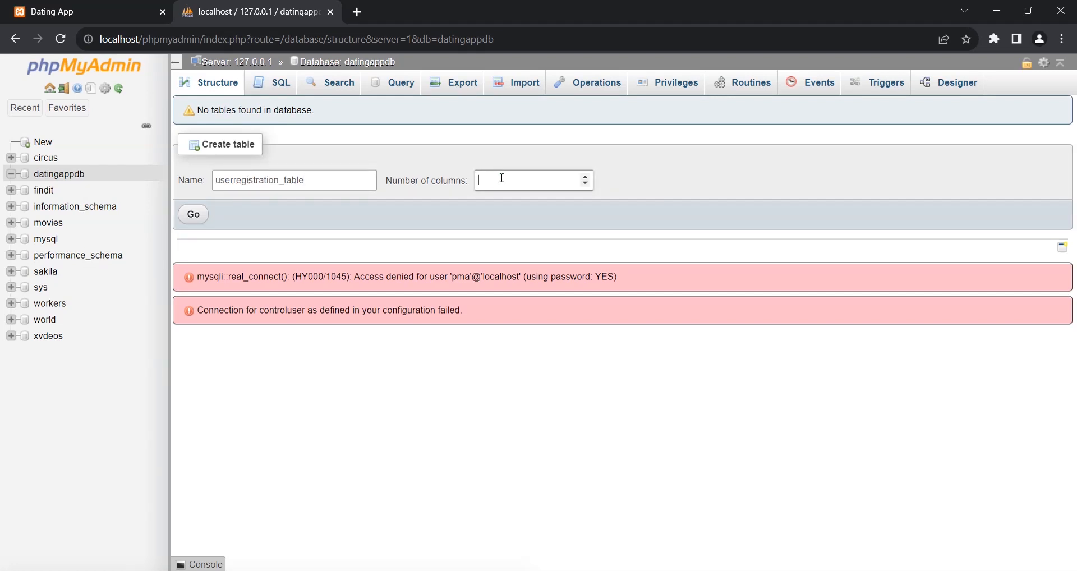
{"action": "type", "text": "1"}
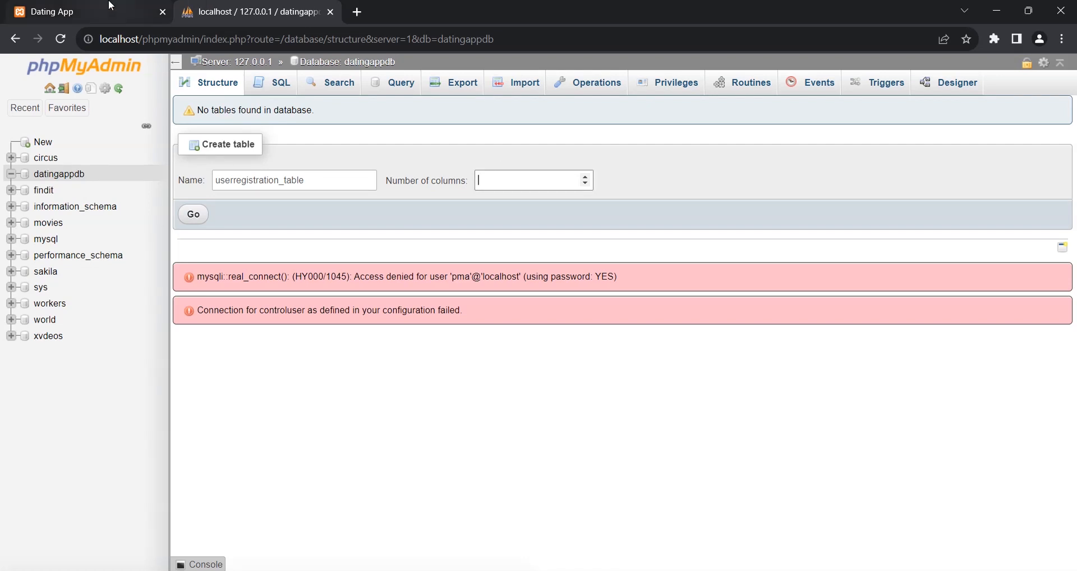
- Examine all fields of the Join Now form on the Dating App page to determine the table columns needed
{"action": "left_click", "coordinate": [110, 8]}
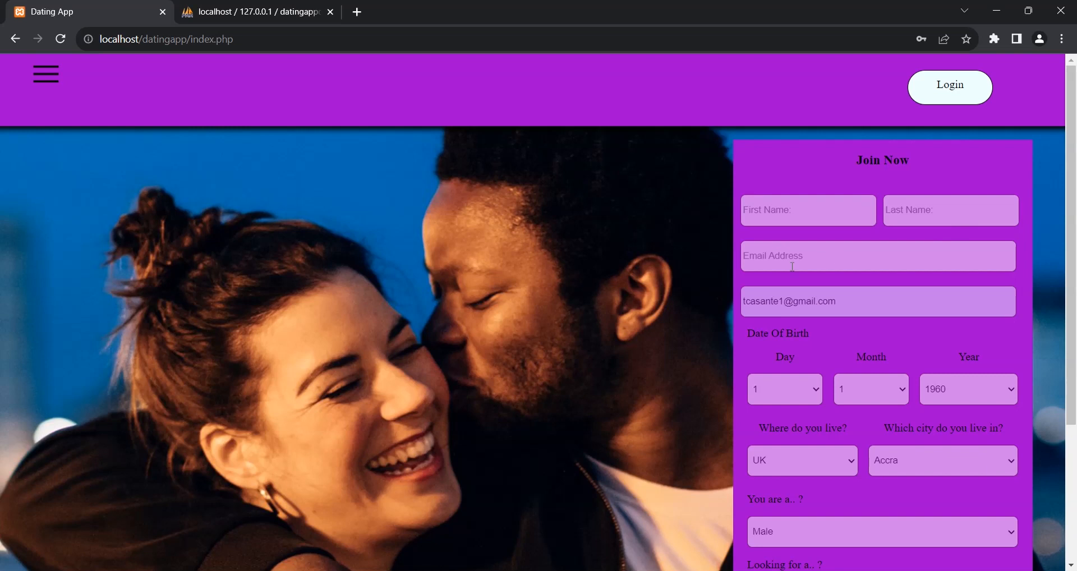
{"action": "scroll", "coordinate": [801, 311], "scroll_direction": "down", "scroll_amount": 1}
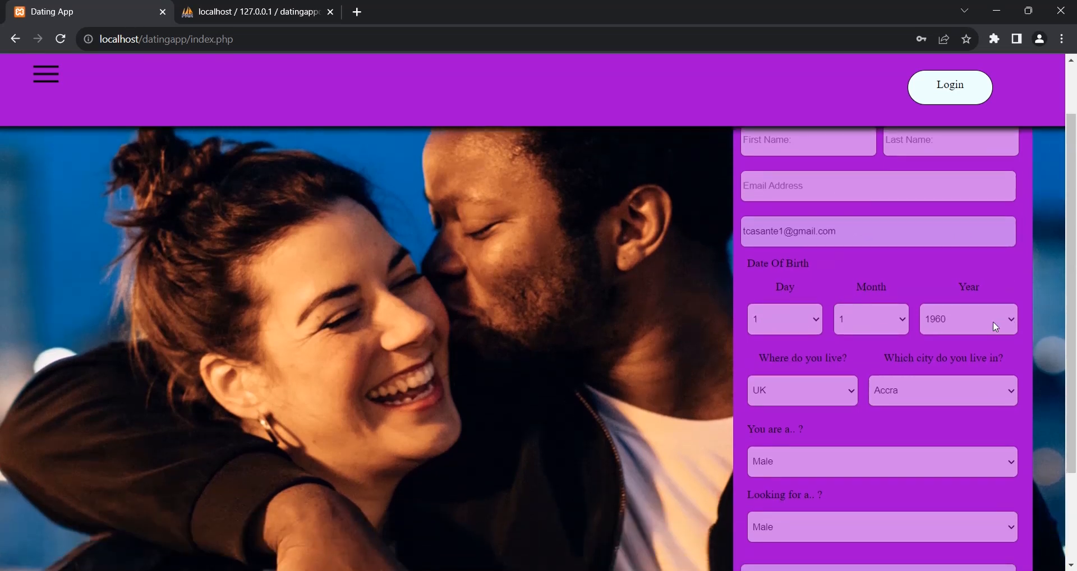
{"action": "scroll", "coordinate": [993, 324], "scroll_direction": "down", "scroll_amount": 2}
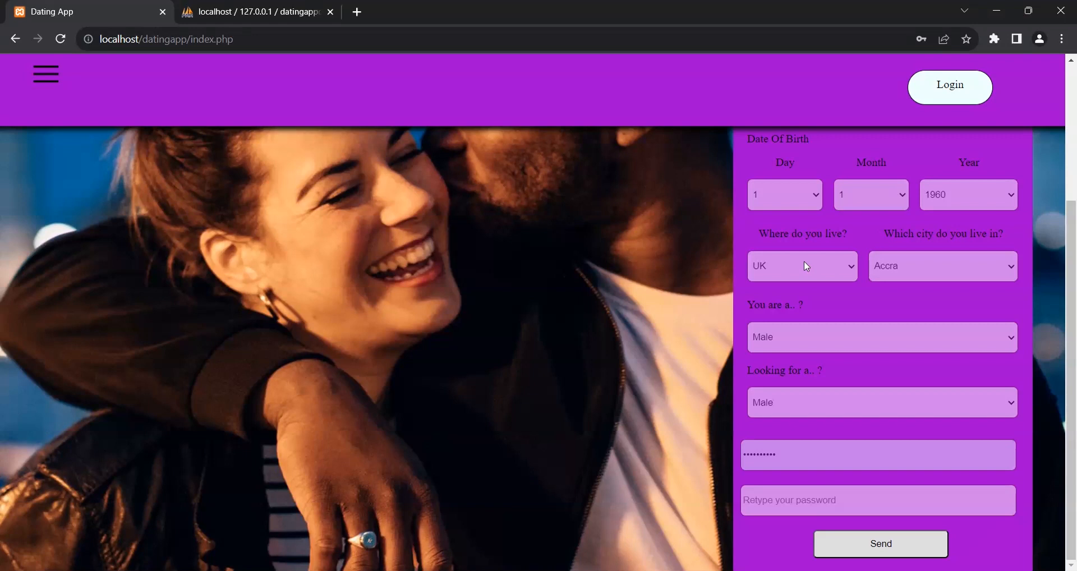
{"action": "scroll", "coordinate": [939, 272], "scroll_direction": "up", "scroll_amount": 3}
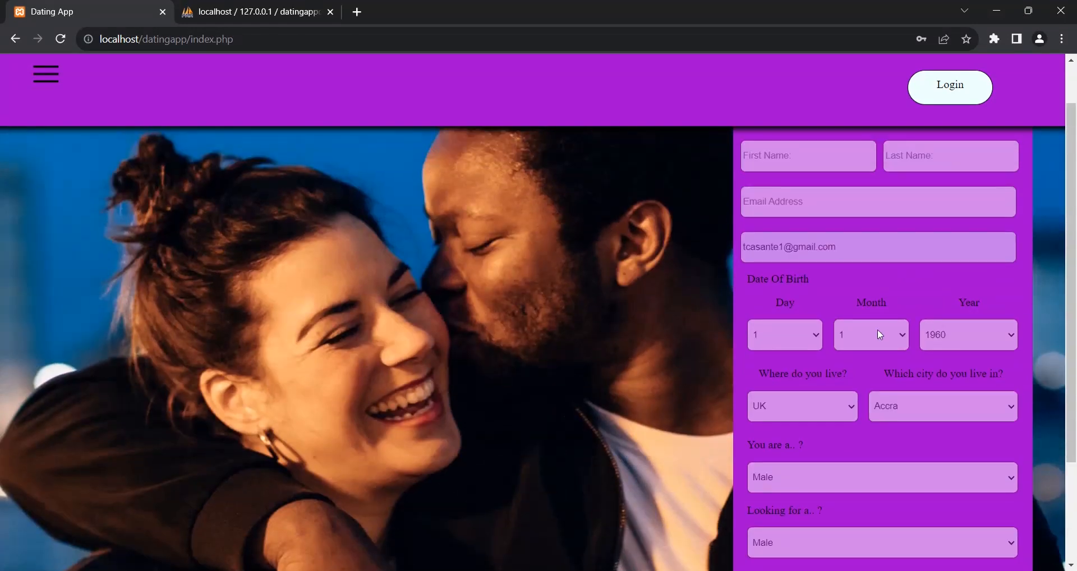
{"action": "scroll", "coordinate": [869, 309], "scroll_direction": "up", "scroll_amount": 1}
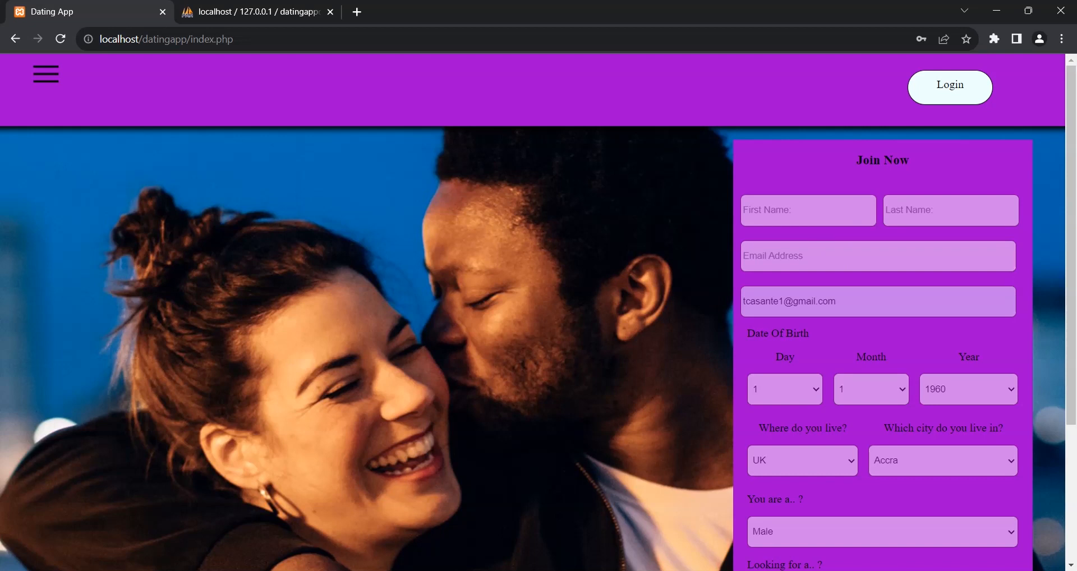
{"action": "left_click", "coordinate": [236, 4]}
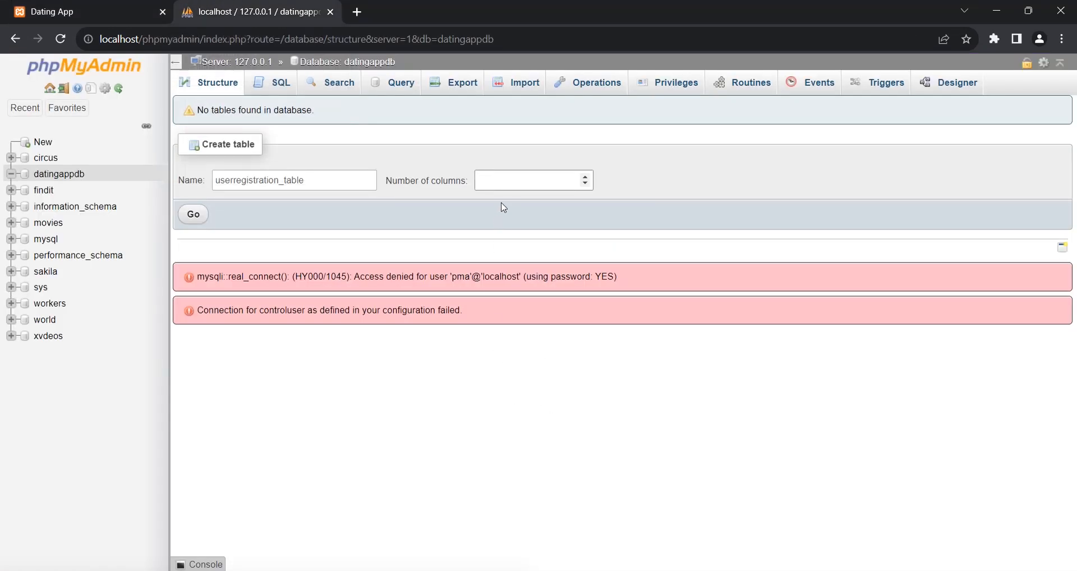
- Set the number of columns for userregistration_table to 10 and proceed to defining them
{"action": "left_click", "coordinate": [507, 185]}
{"action": "type", "text": "10"}
{"action": "left_click", "coordinate": [194, 216]}
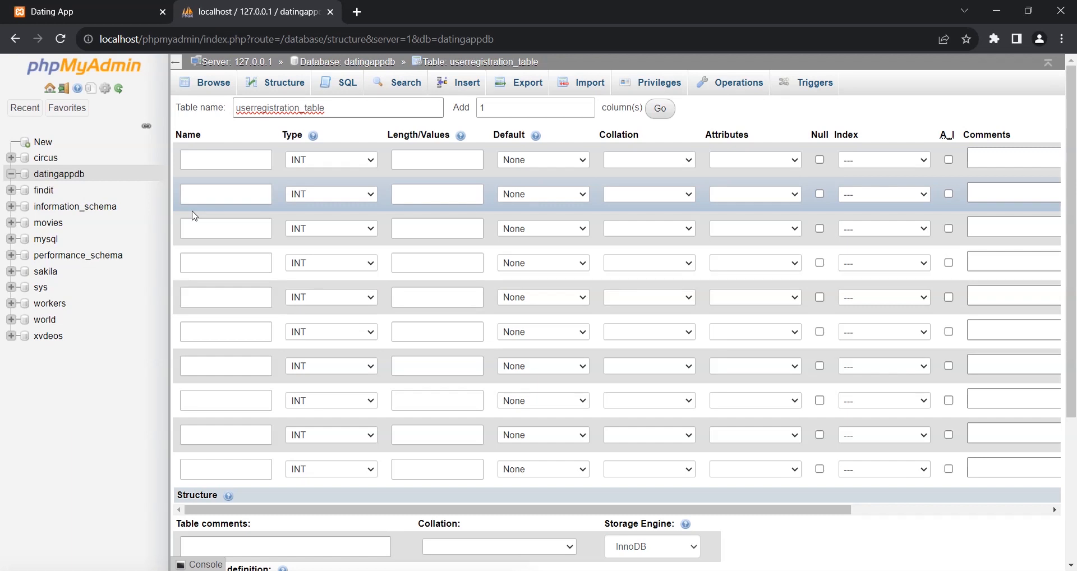
- Name the first two columns of userregistration_table id and name
{"action": "left_click", "coordinate": [234, 159]}
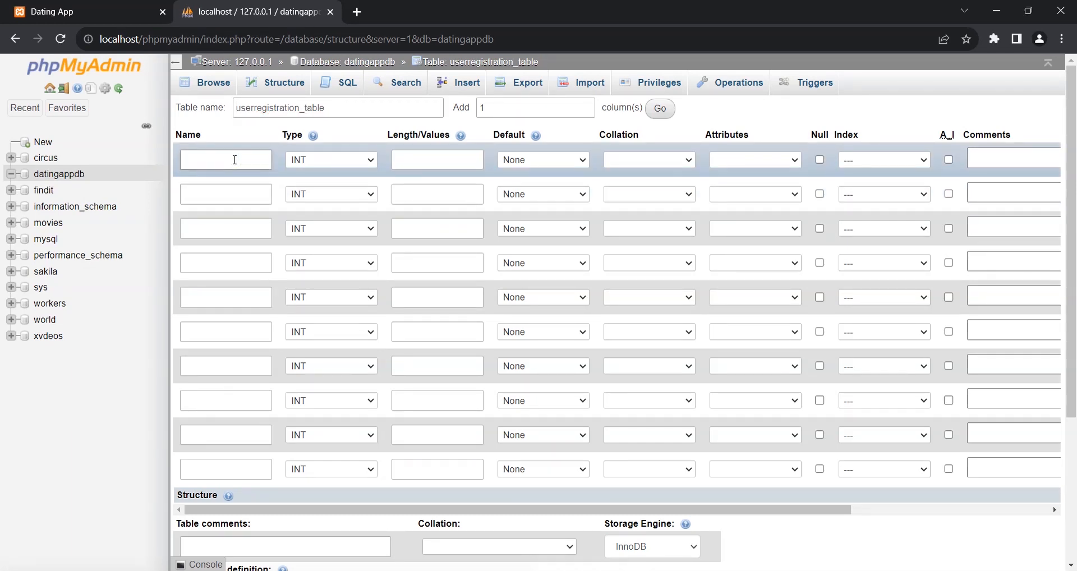
{"action": "type", "text": "id"}
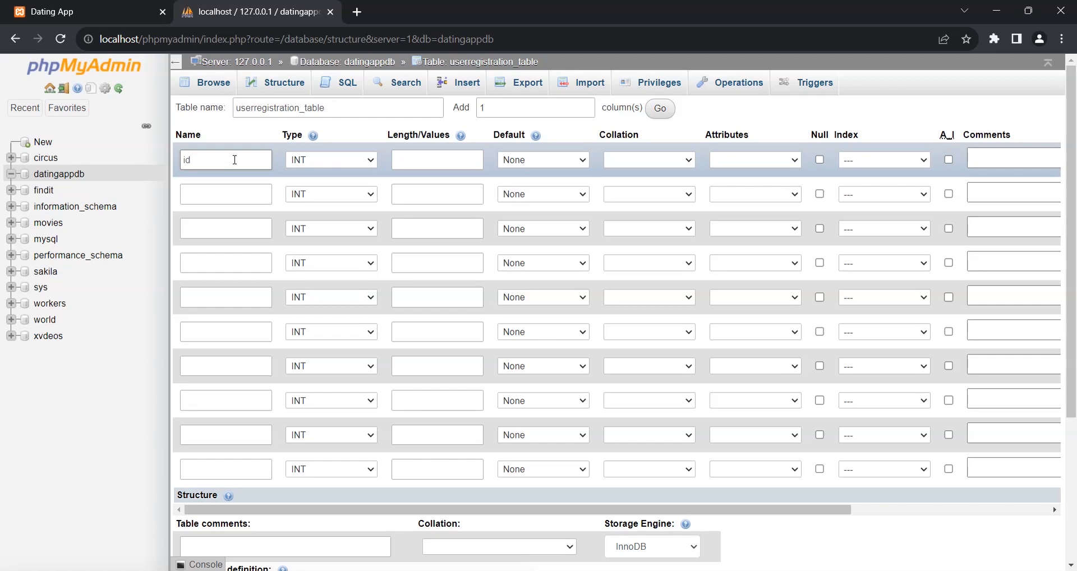
{"action": "left_click", "coordinate": [214, 186]}
{"action": "type", "text": "name"}
{"action": "left_click", "coordinate": [212, 229]}
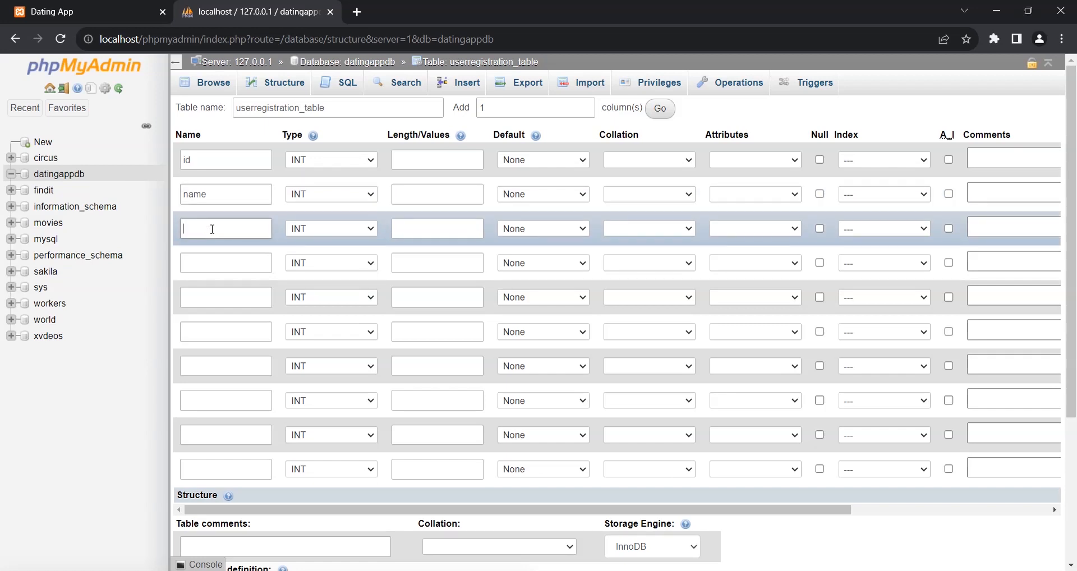
{"action": "type", "text": "emaila"}
{"action": "key", "text": "BackSpace"}
{"action": "left_click", "coordinate": [200, 262]}
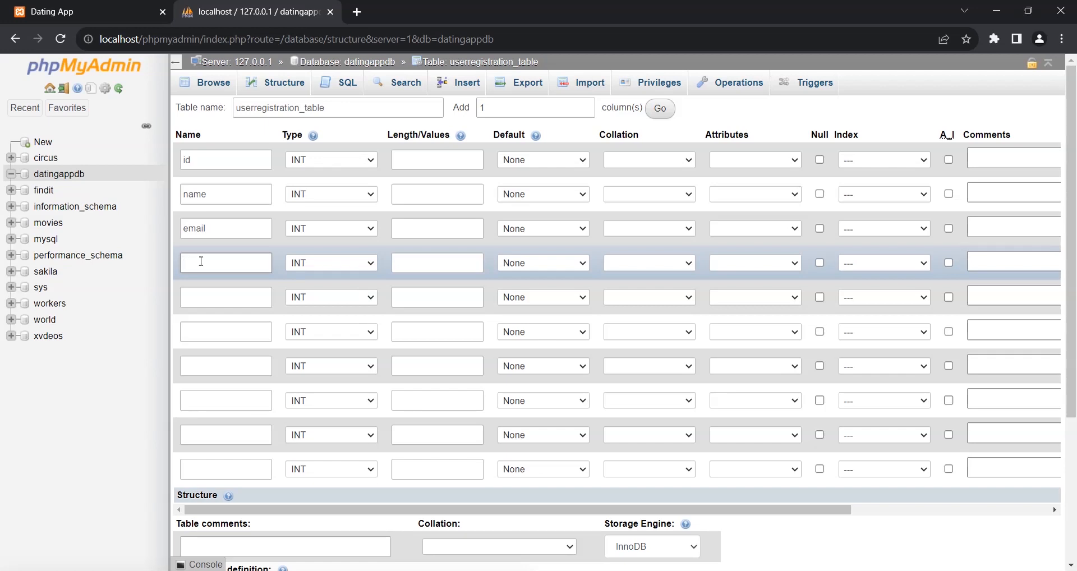
{"action": "left_click", "coordinate": [233, 227]}
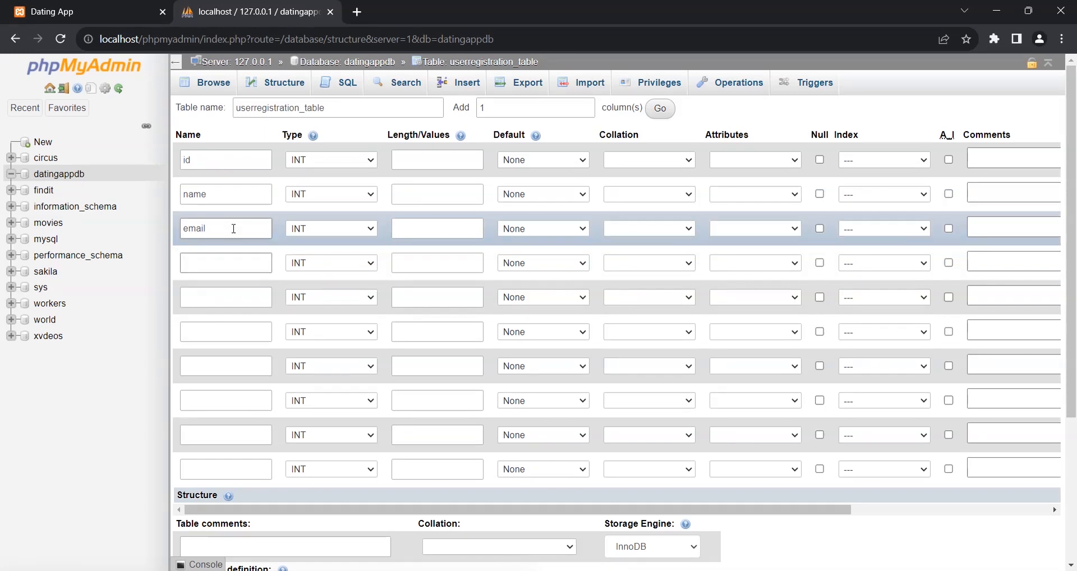
{"action": "key", "text": "BackSpace"}
{"action": "key", "text": "BackSpace"}
{"action": "key", "text": "BackSpace"}
{"action": "key", "text": "BackSpace"}
{"action": "key", "text": "BackSpace"}
- Check the signup form and name the third and fourth table columns dateofbirth and gender
{"action": "left_click", "coordinate": [112, 7]}
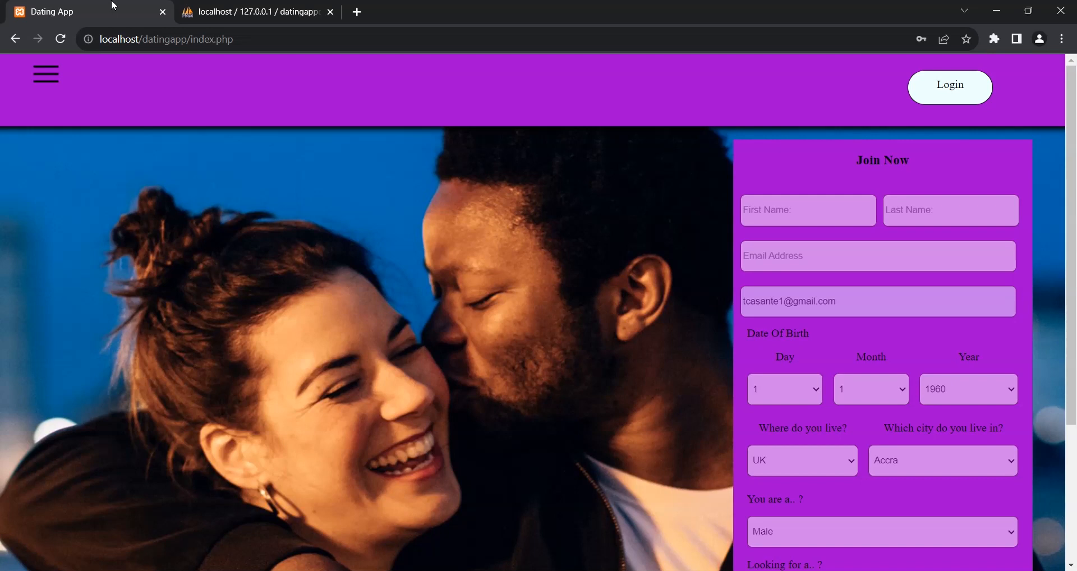
{"action": "left_click", "coordinate": [196, 7]}
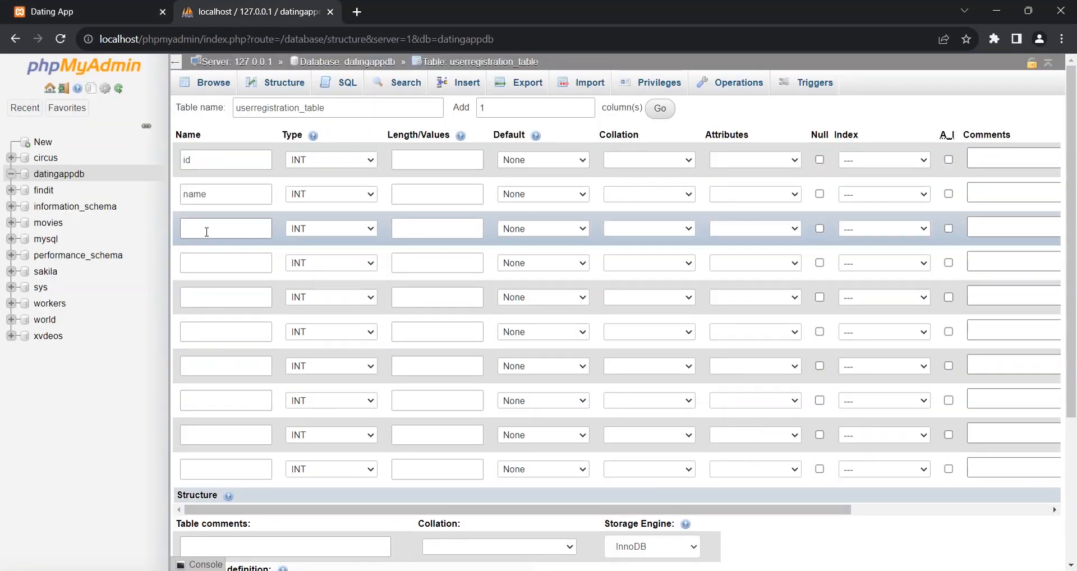
{"action": "type", "text": "dateofbirth"}
{"action": "left_click", "coordinate": [202, 263]}
{"action": "type", "text": "gender"}
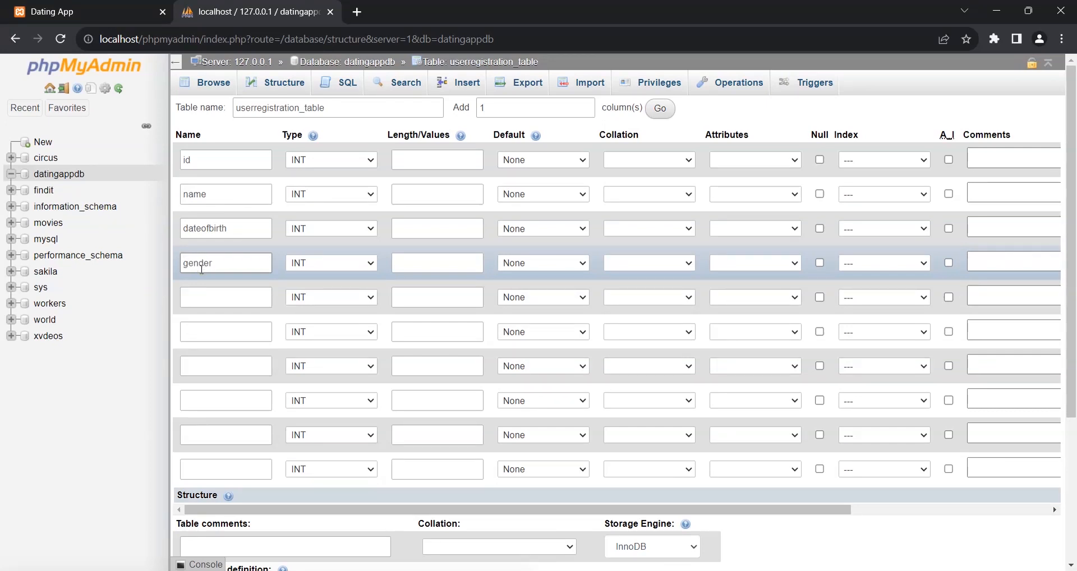
- Name the fifth and sixth columns of userregistration_table country and city
{"action": "left_click", "coordinate": [203, 298]}
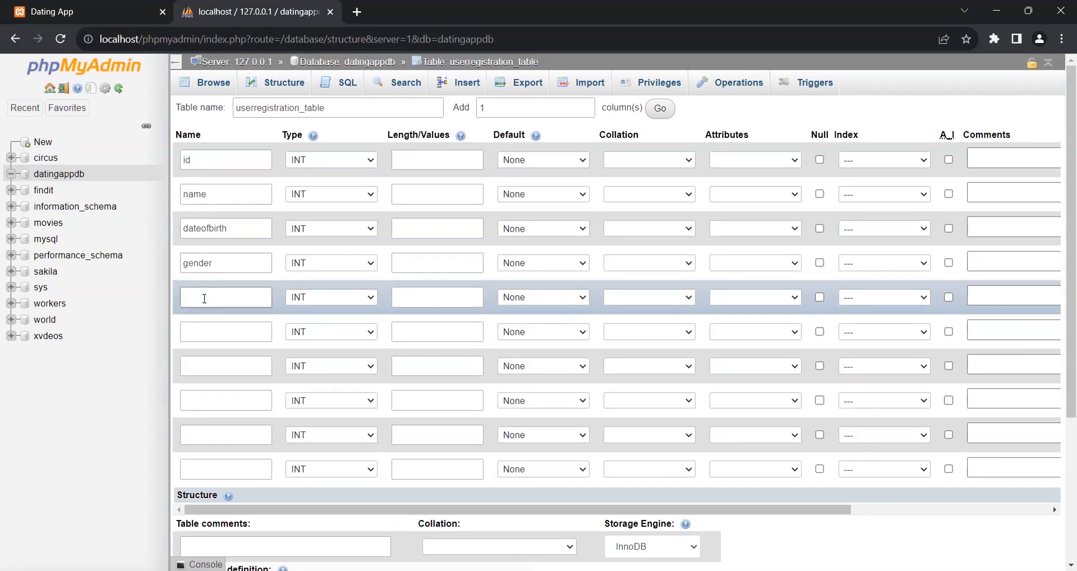
{"action": "type", "text": "city"}
{"action": "key", "text": "BackSpace"}
{"action": "key", "text": "BackSpace"}
{"action": "key", "text": "BackSpace"}
{"action": "type", "text": "coun"}
{"action": "left_click", "coordinate": [209, 335]}
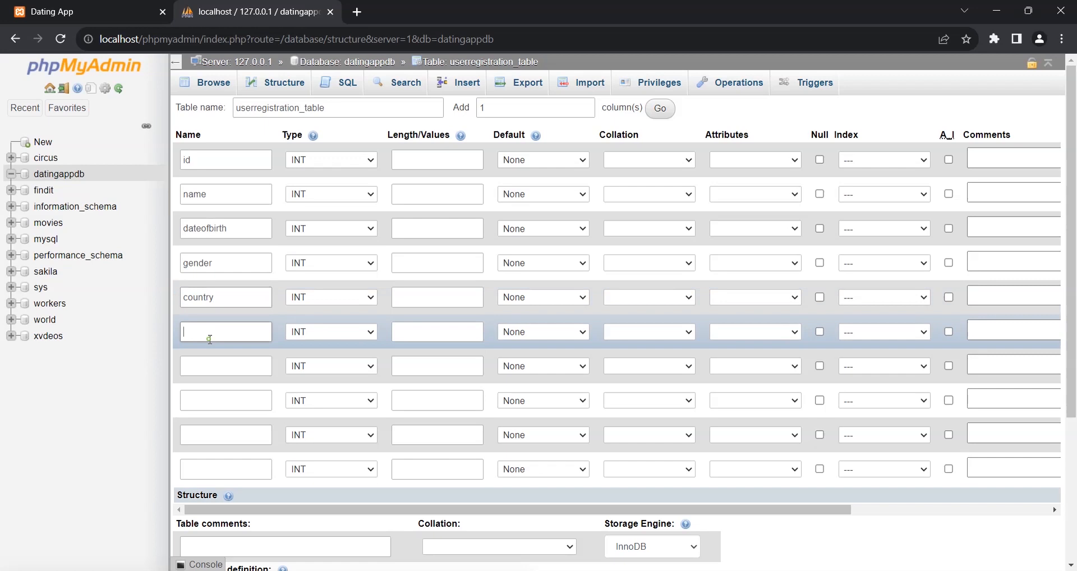
{"action": "type", "text": "city"}
- Name the seventh, eighth and ninth table columns interest, email and password
{"action": "left_click", "coordinate": [217, 369]}
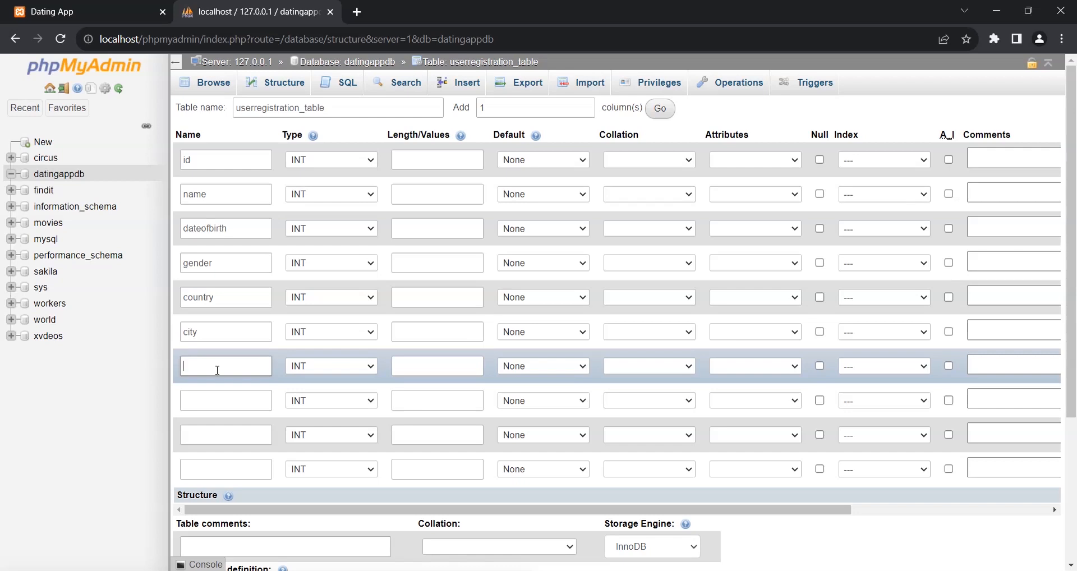
{"action": "type", "text": "interest"}
{"action": "left_click", "coordinate": [228, 400]}
{"action": "type", "text": "emaill"}
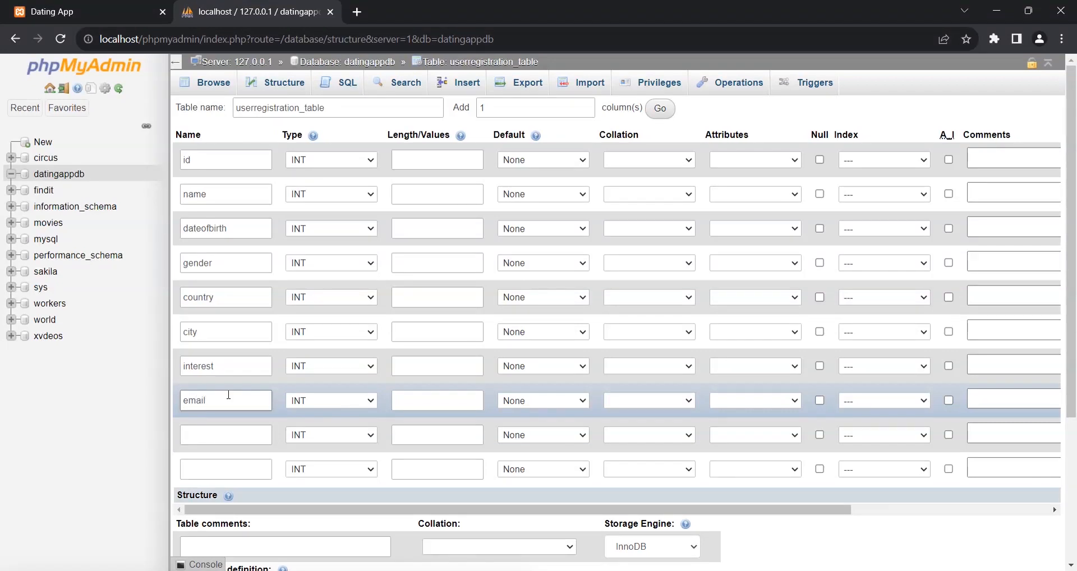
{"action": "left_click", "coordinate": [193, 435]}
{"action": "type", "text": "password"}
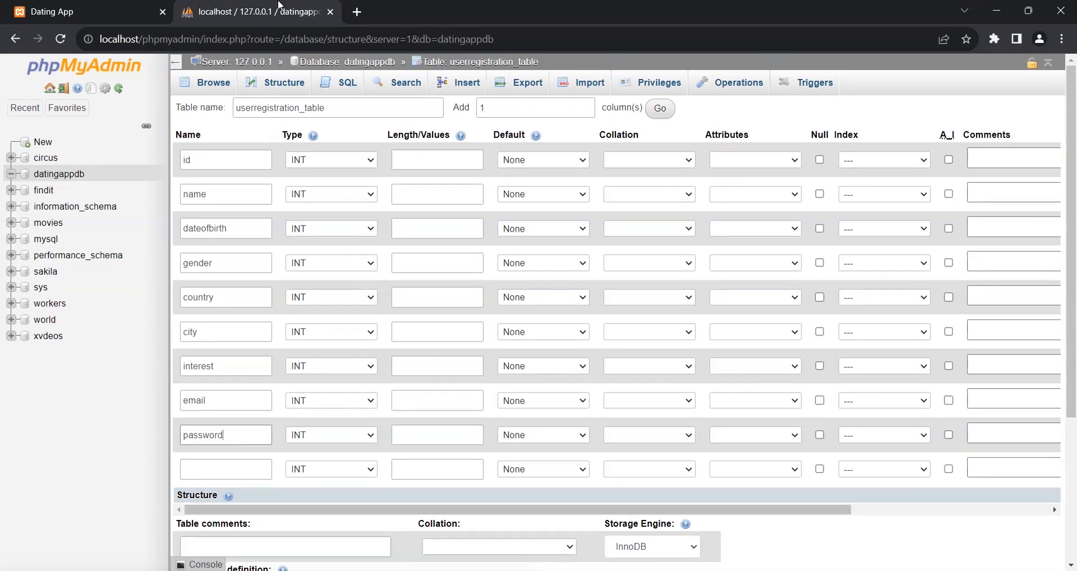
- Return to the dating app's signup form and clear the prefilled entry from the username field
{"action": "left_click", "coordinate": [95, 8]}
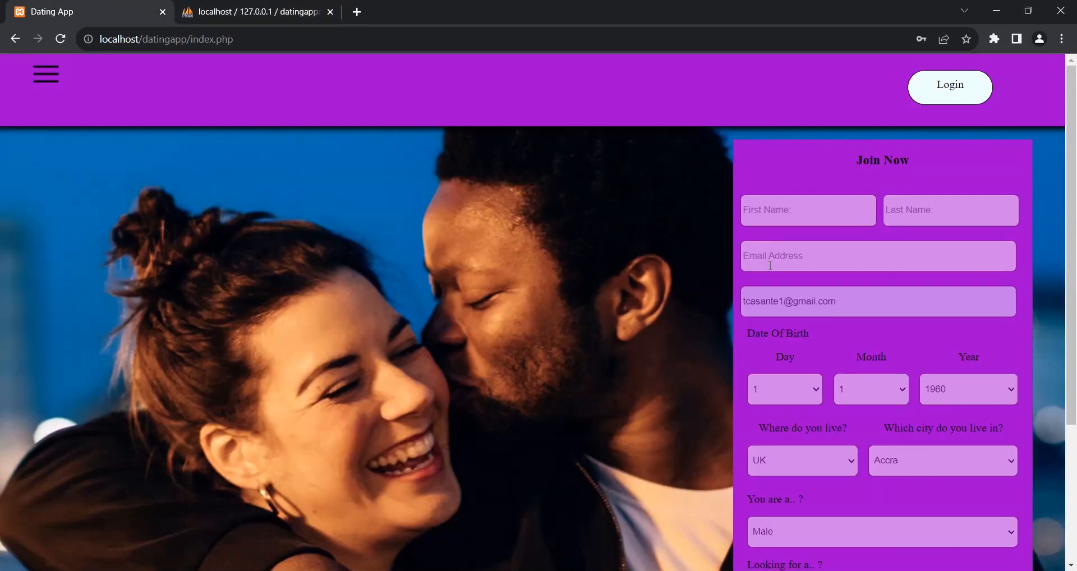
{"action": "scroll", "coordinate": [783, 200], "scroll_direction": "down", "scroll_amount": 2}
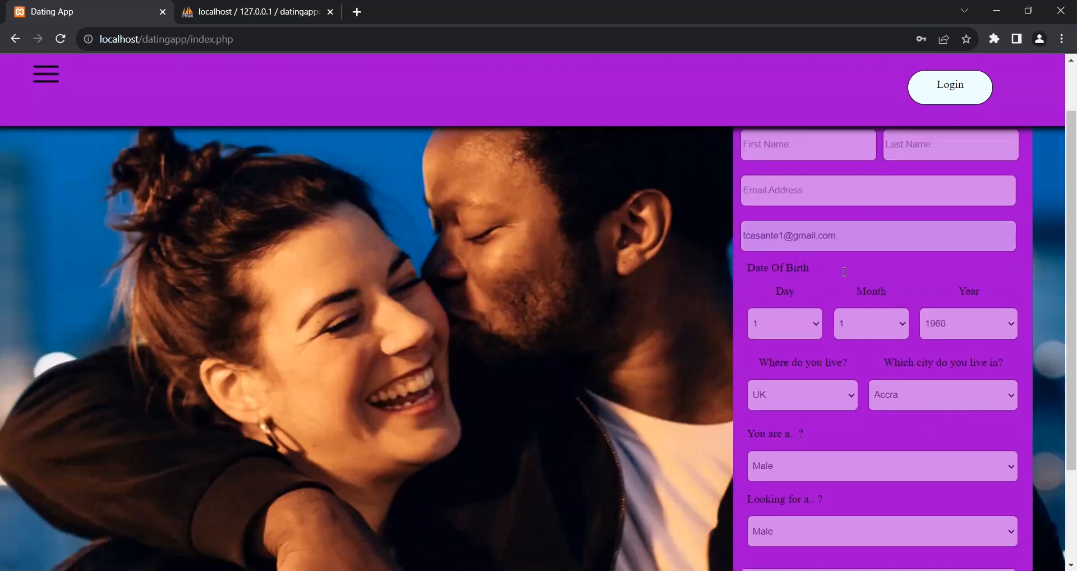
{"action": "scroll", "coordinate": [781, 174], "scroll_direction": "up", "scroll_amount": 2}
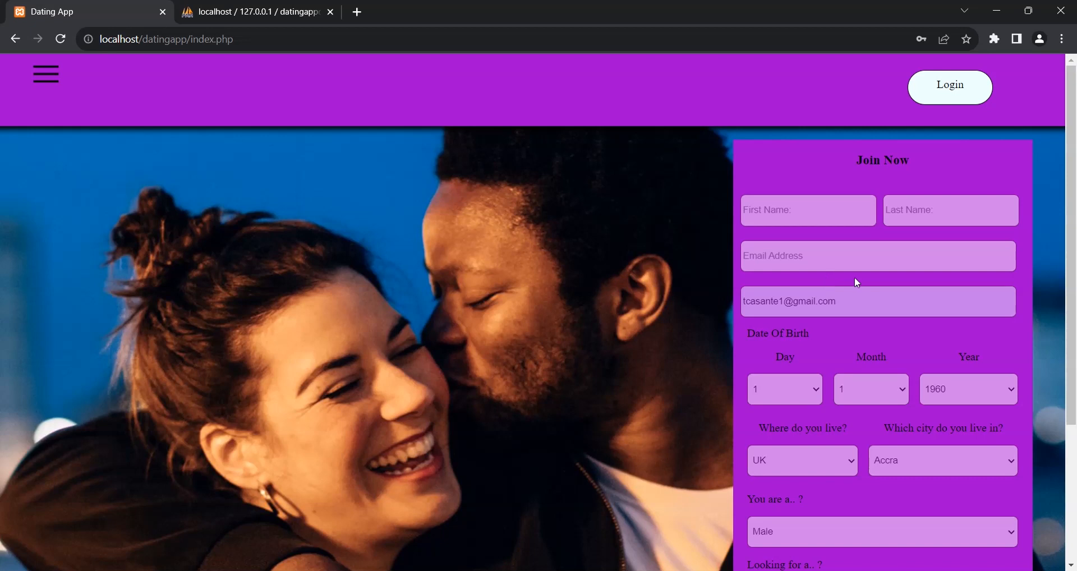
{"action": "left_click", "coordinate": [866, 301]}
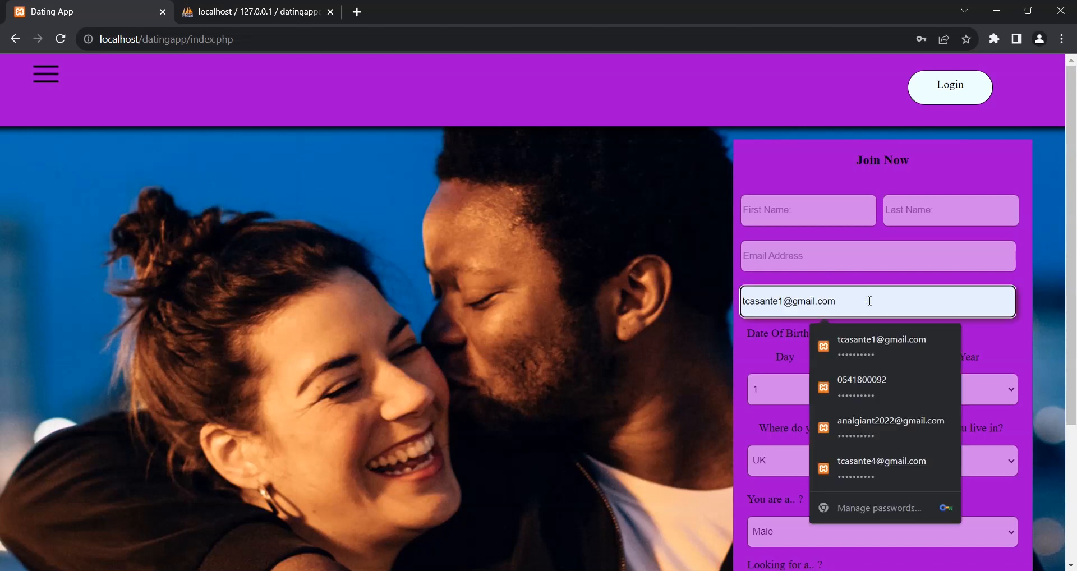
{"action": "key", "text": "BackSpace"}
{"action": "key", "text": "BackSpace"}
{"action": "key", "text": "BackSpace"}
{"action": "key", "text": "BackSpace"}
{"action": "key", "text": "BackSpace"}
{"action": "key", "text": "BackSpace"}
{"action": "key", "text": "BackSpace"}
{"action": "key", "text": "BackSpace"}
{"action": "key", "text": "BackSpace"}
{"action": "key", "text": "BackSpace"}
{"action": "key", "text": "BackSpace"}
{"action": "key", "text": "BackSpace"}
{"action": "key", "text": "BackSpace"}
{"action": "key", "text": "BackSpace"}
{"action": "key", "text": "BackSpace"}
{"action": "key", "text": "BackSpace"}
{"action": "key", "text": "BackSpace"}
{"action": "key", "text": "BackSpace"}
{"action": "key", "text": "BackSpace"}
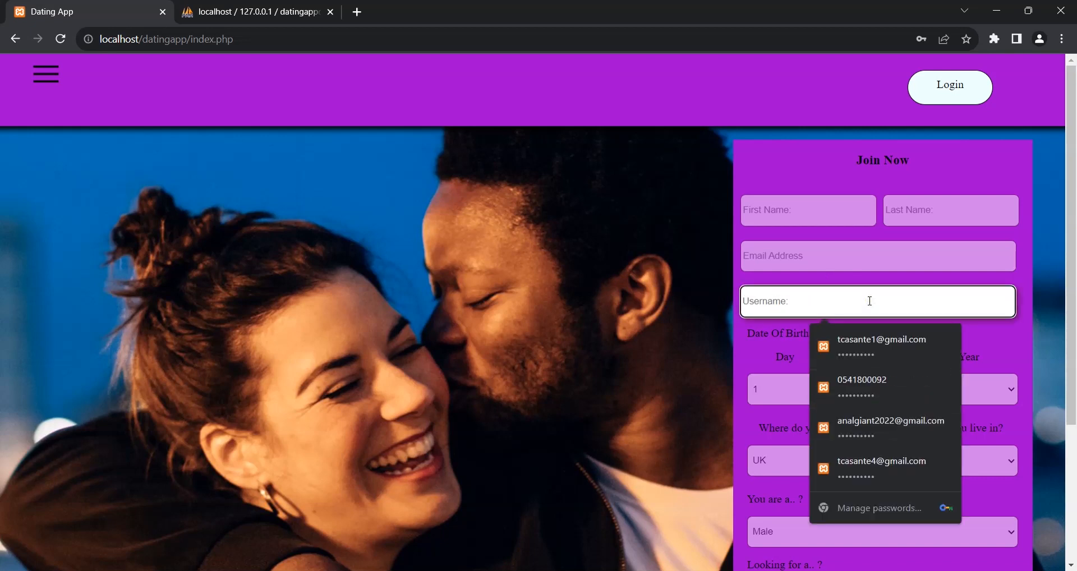
{"action": "left_click", "coordinate": [1022, 234]}
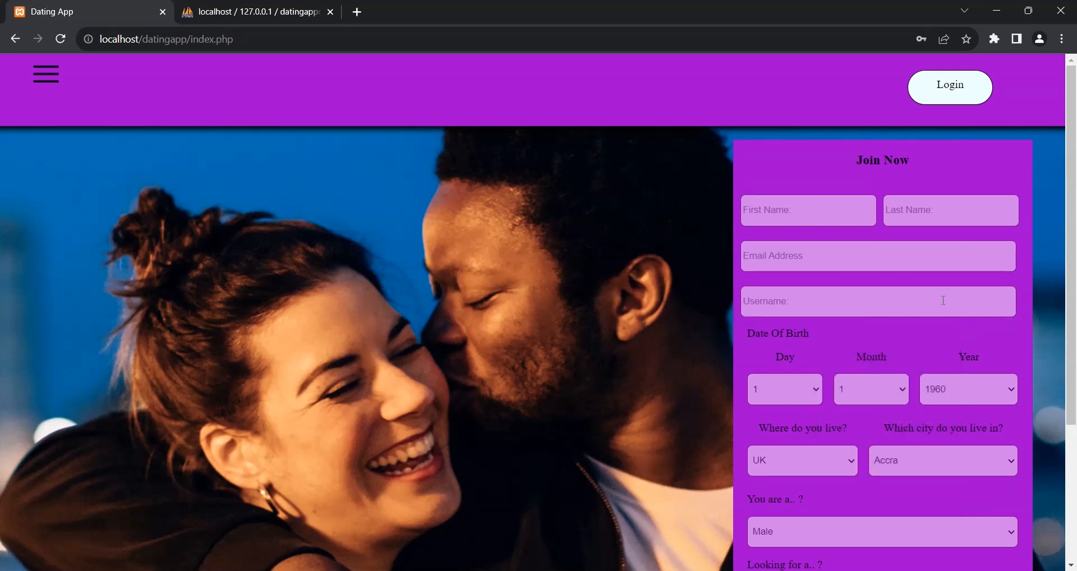
- Review the remaining signup form fields and name the tenth column of userregistration_table username
{"action": "scroll", "coordinate": [942, 300], "scroll_direction": "down", "scroll_amount": 2}
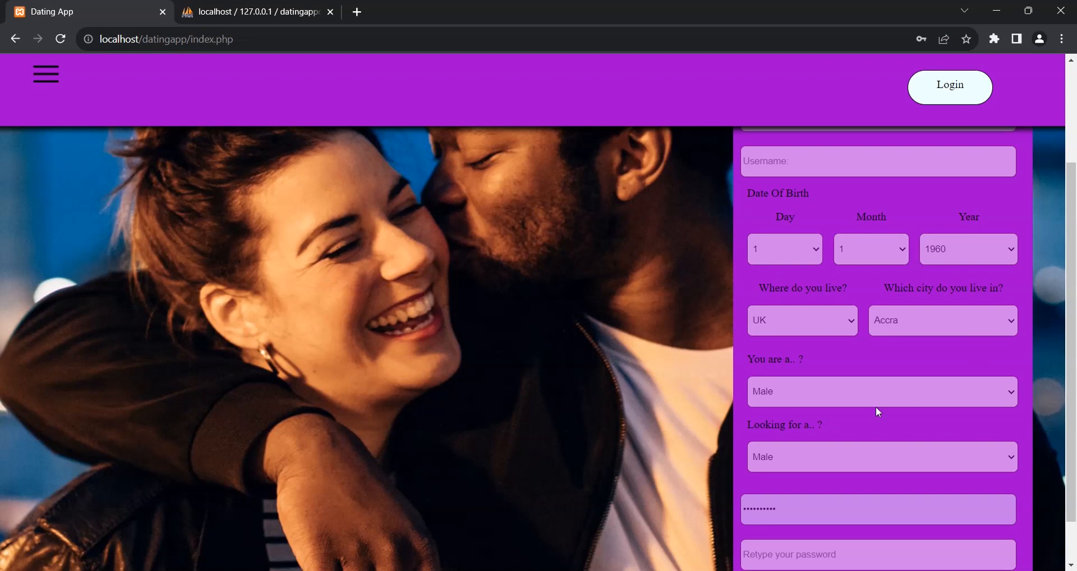
{"action": "scroll", "coordinate": [863, 466], "scroll_direction": "down", "scroll_amount": 1}
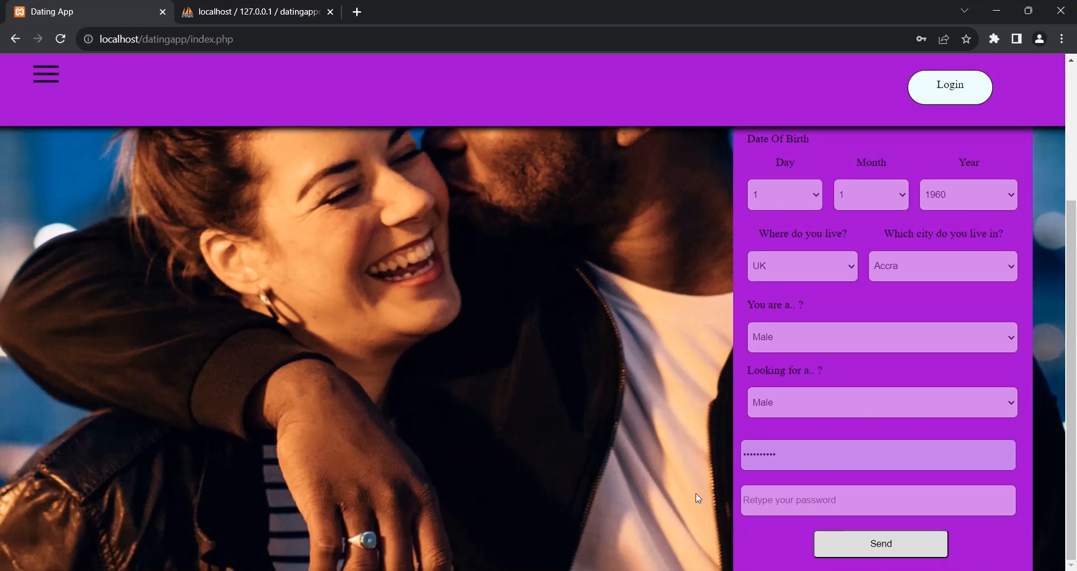
{"action": "scroll", "coordinate": [948, 465], "scroll_direction": "up", "scroll_amount": 3}
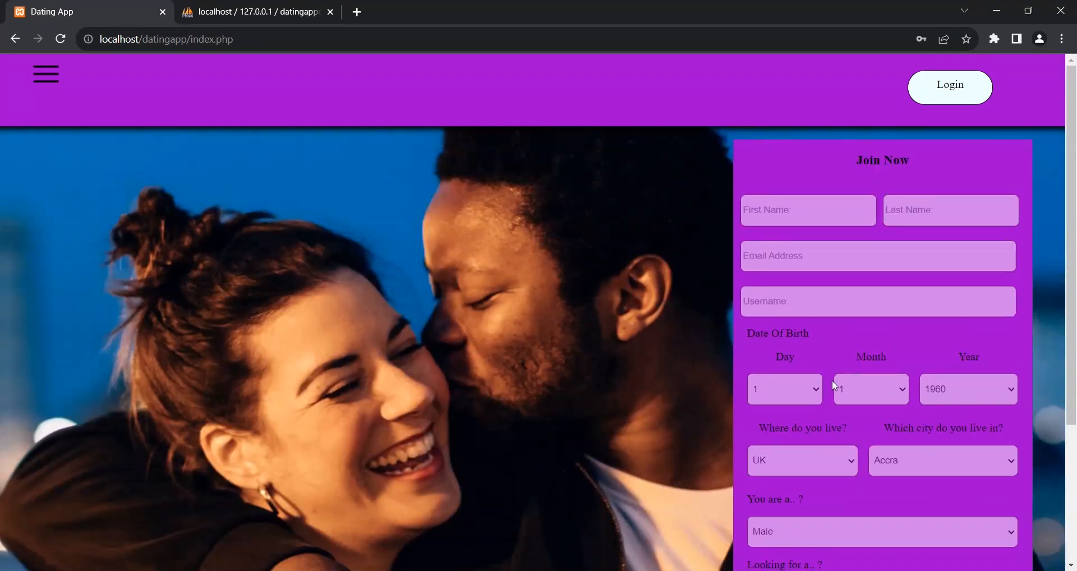
{"action": "scroll", "coordinate": [864, 379], "scroll_direction": "down", "scroll_amount": 1}
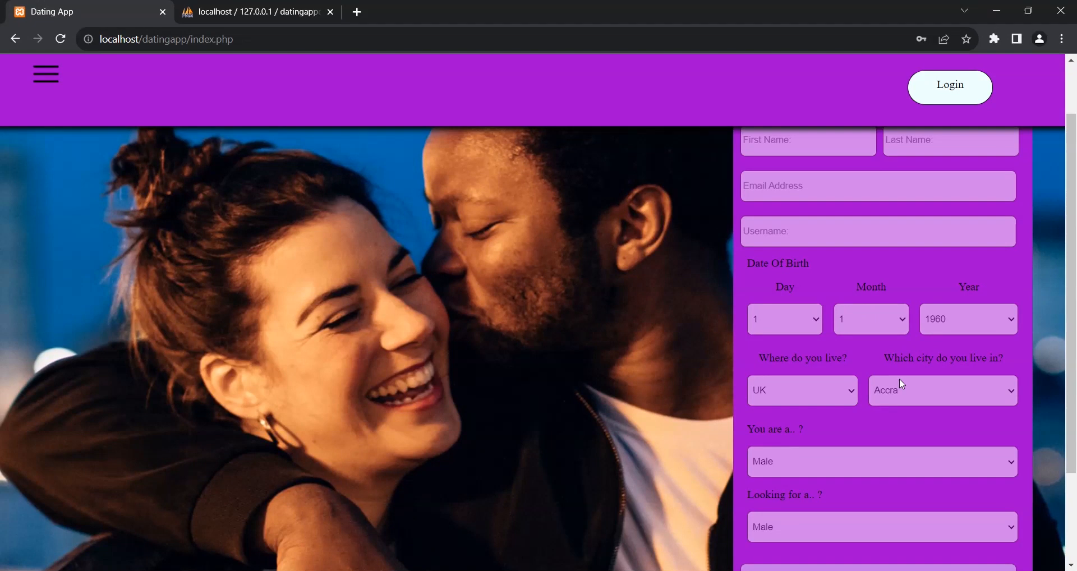
{"action": "scroll", "coordinate": [834, 400], "scroll_direction": "down", "scroll_amount": 2}
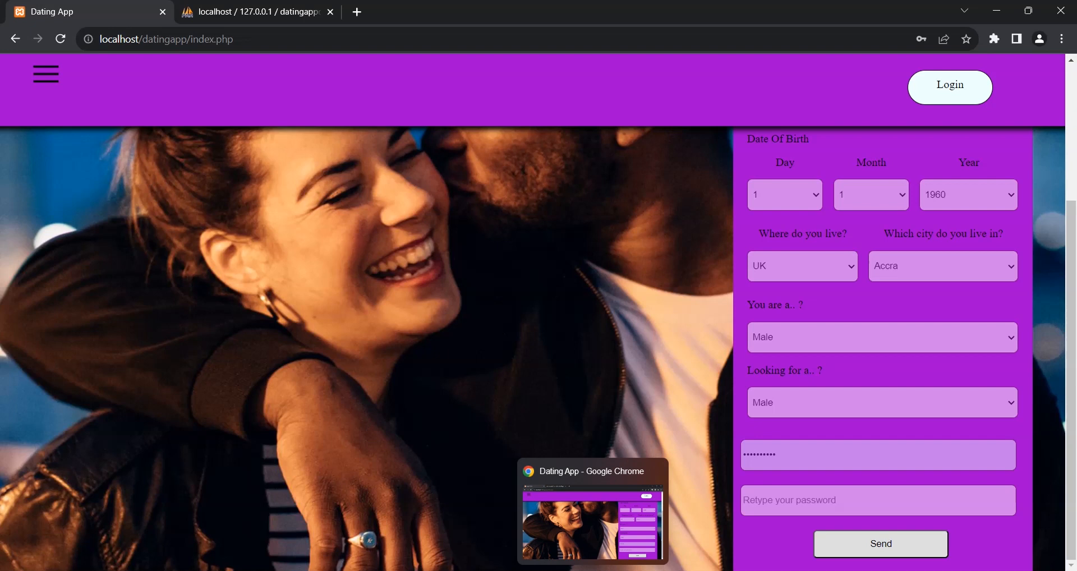
{"action": "mouse_move", "coordinate": [775, 570]}
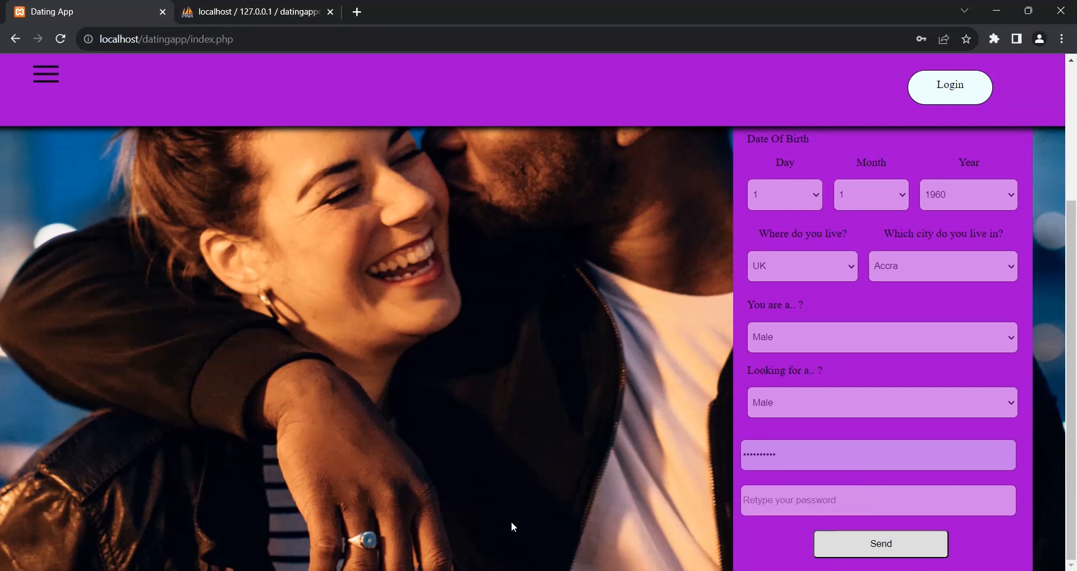
{"action": "left_click", "coordinate": [243, 7]}
{"action": "left_click", "coordinate": [234, 470]}
{"action": "type", "text": "username"}
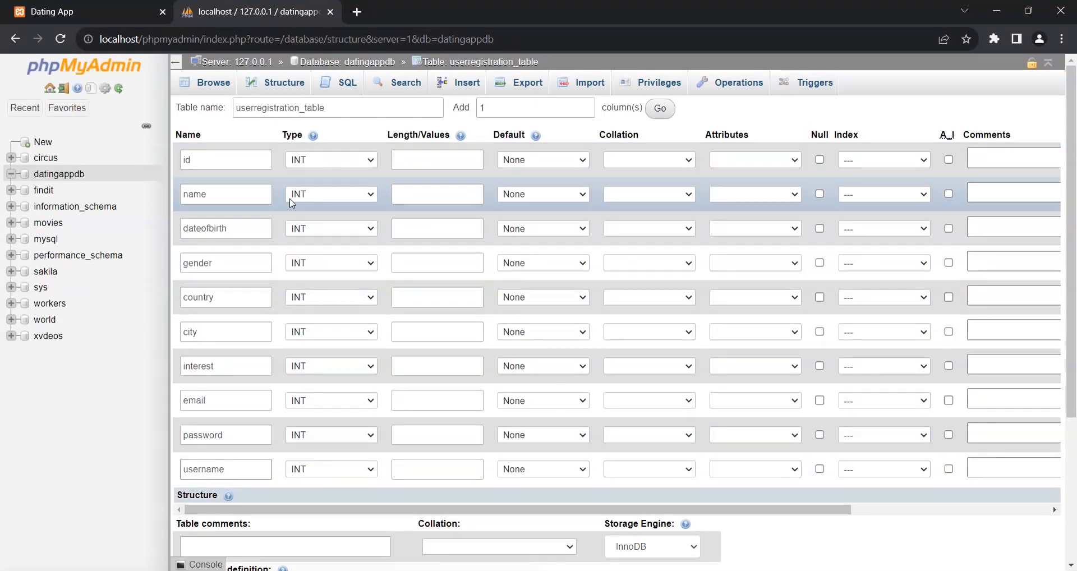
{"action": "left_click", "coordinate": [244, 461]}
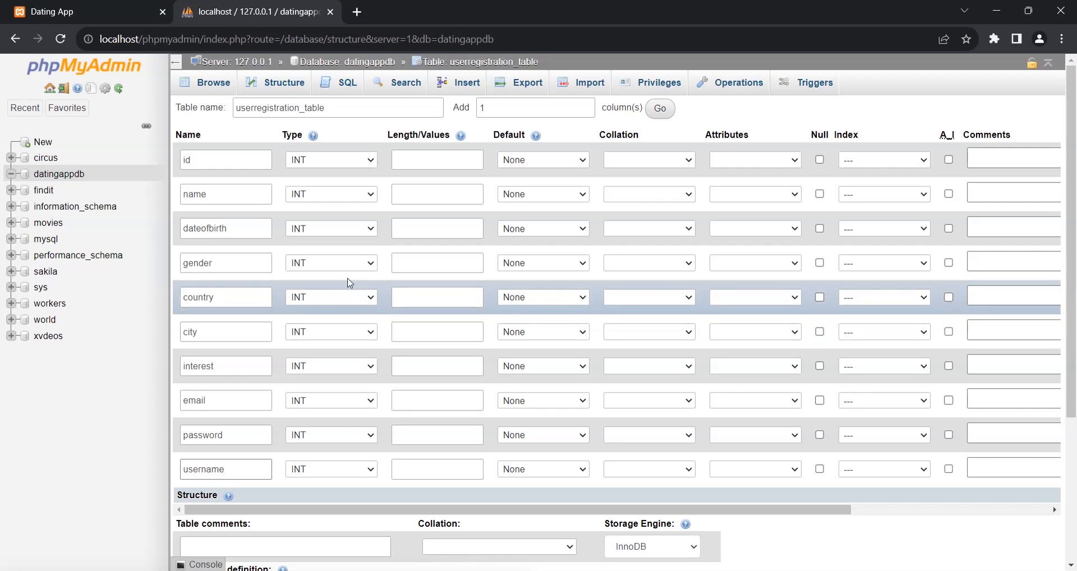
- Set the data type of the name, dateofbirth and gender columns to VARCHAR
{"action": "left_click", "coordinate": [256, 199]}
{"action": "left_click_drag", "start_coordinate": [259, 193], "coordinate": [169, 189]}
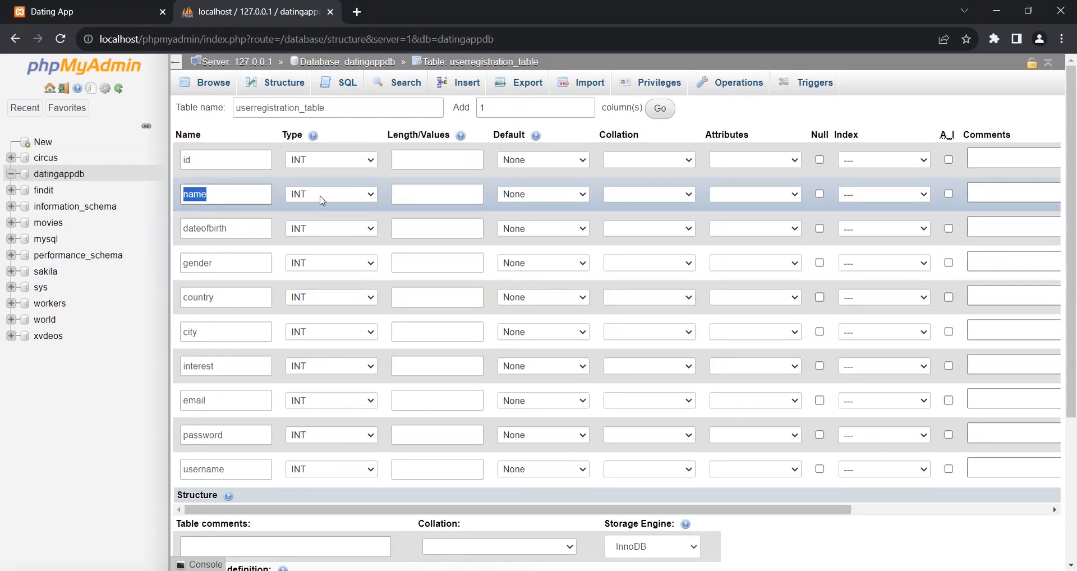
{"action": "left_click", "coordinate": [249, 198]}
{"action": "left_click", "coordinate": [329, 196]}
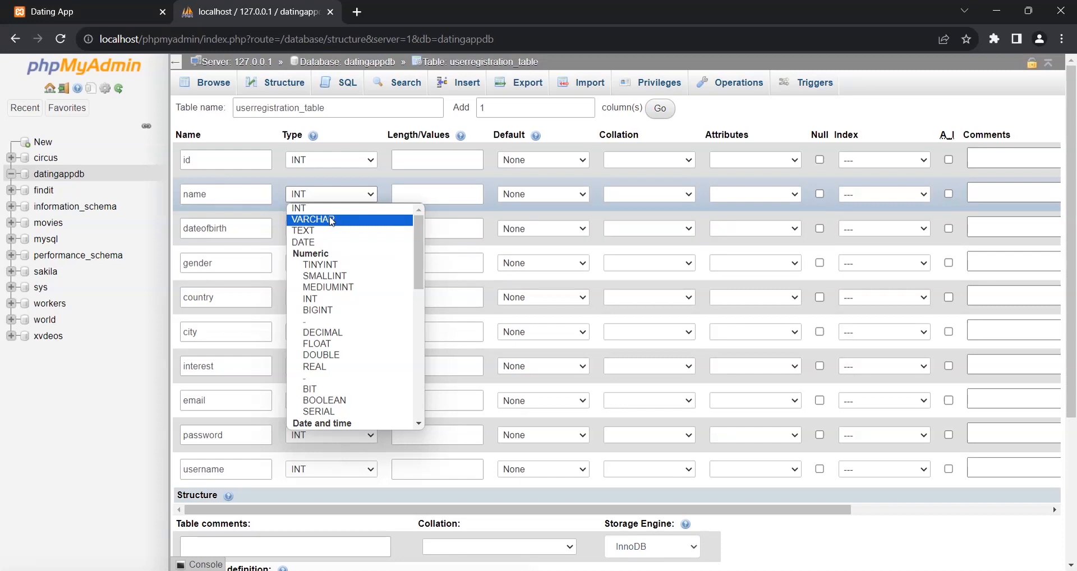
{"action": "left_click", "coordinate": [331, 220]}
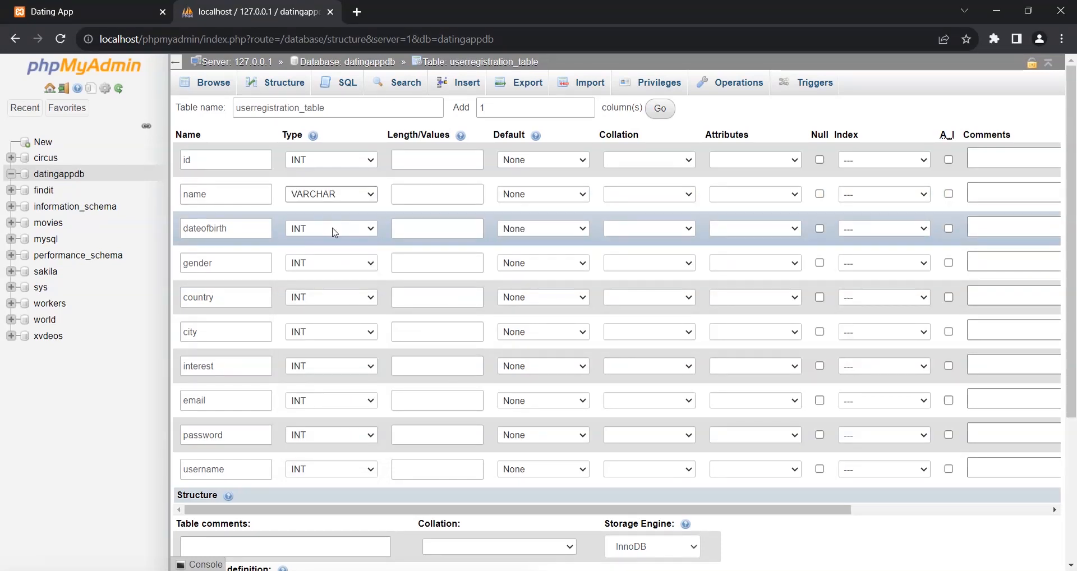
{"action": "left_click", "coordinate": [332, 228]}
{"action": "left_click", "coordinate": [333, 253]}
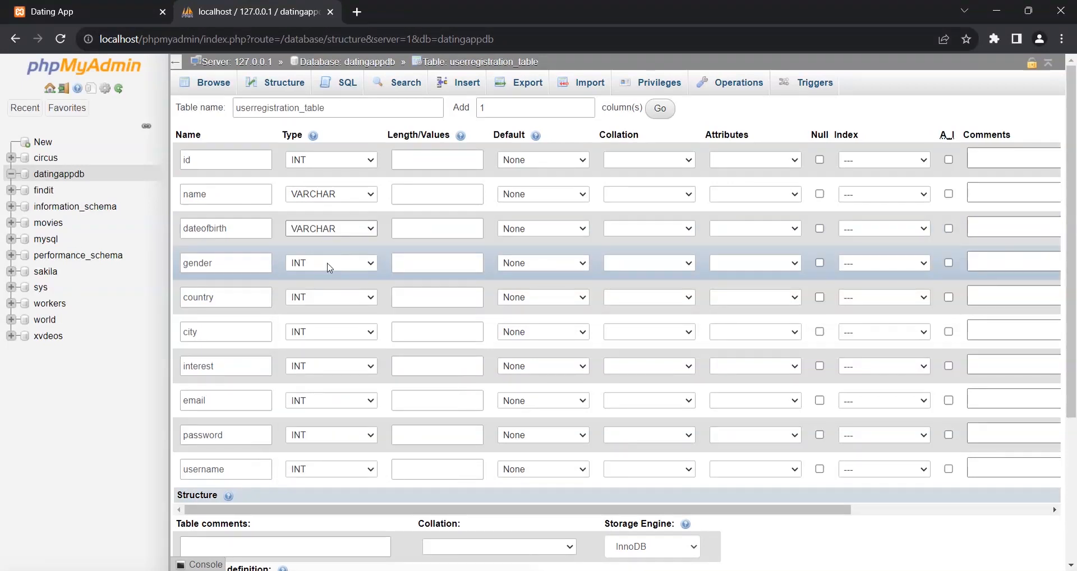
{"action": "left_click", "coordinate": [330, 262]}
{"action": "left_click", "coordinate": [330, 287]}
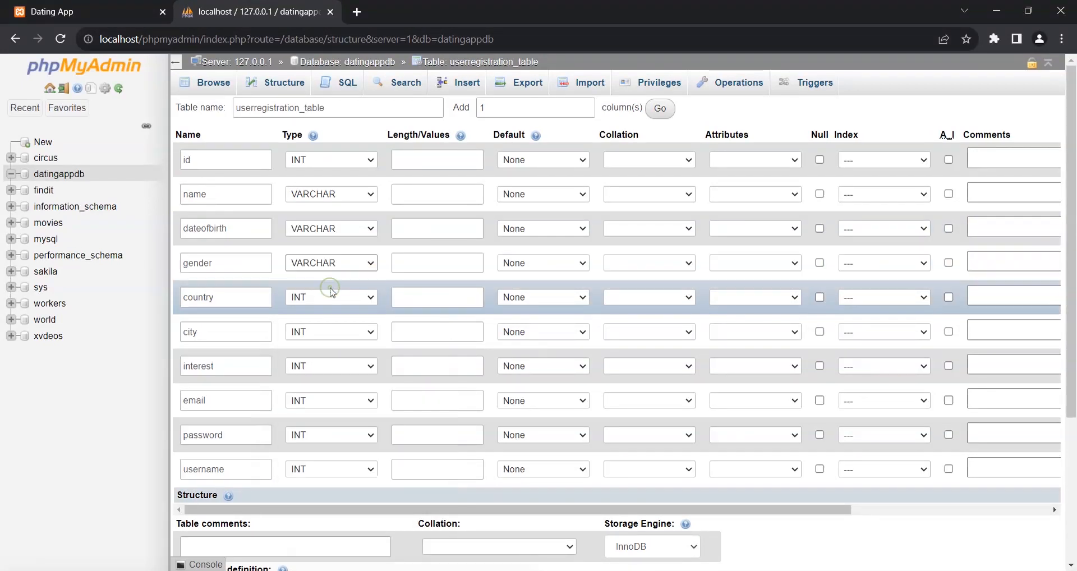
- Set the data type of the country, city and interest columns to VARCHAR
{"action": "left_click", "coordinate": [331, 301]}
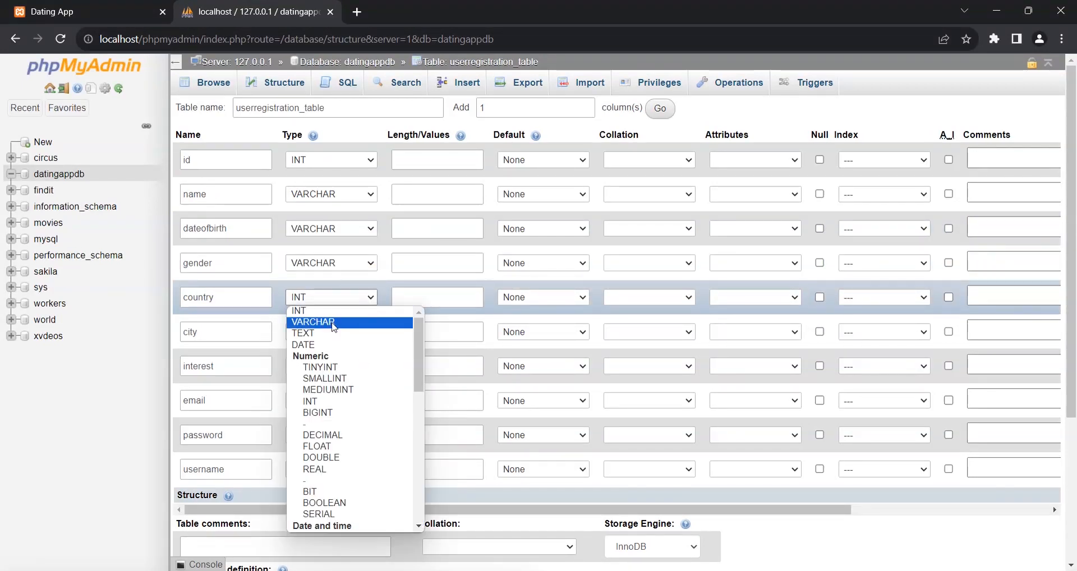
{"action": "left_click", "coordinate": [332, 323]}
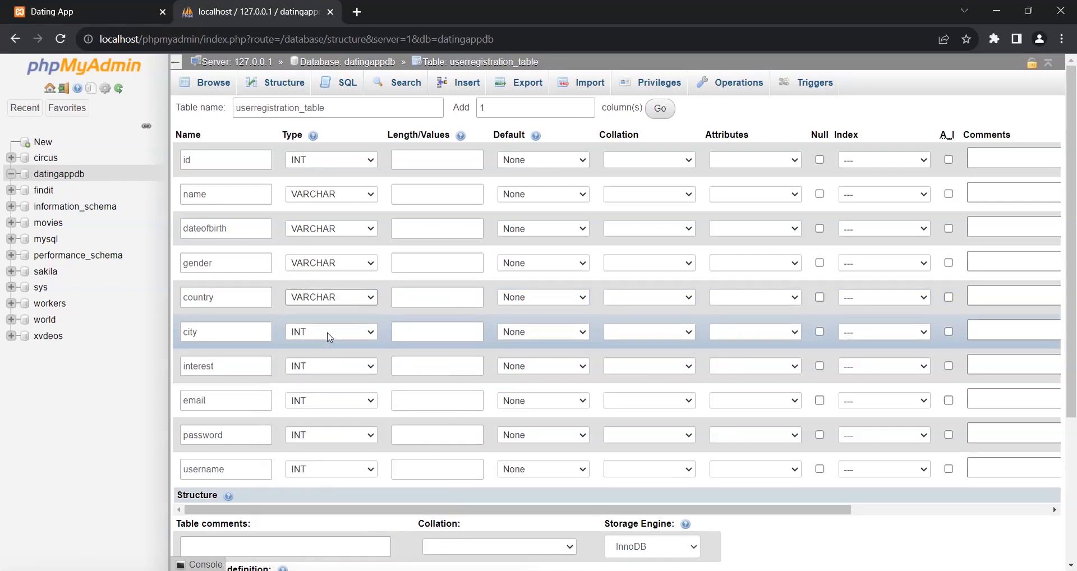
{"action": "left_click", "coordinate": [330, 334]}
{"action": "left_click", "coordinate": [331, 357]}
{"action": "left_click", "coordinate": [331, 366]}
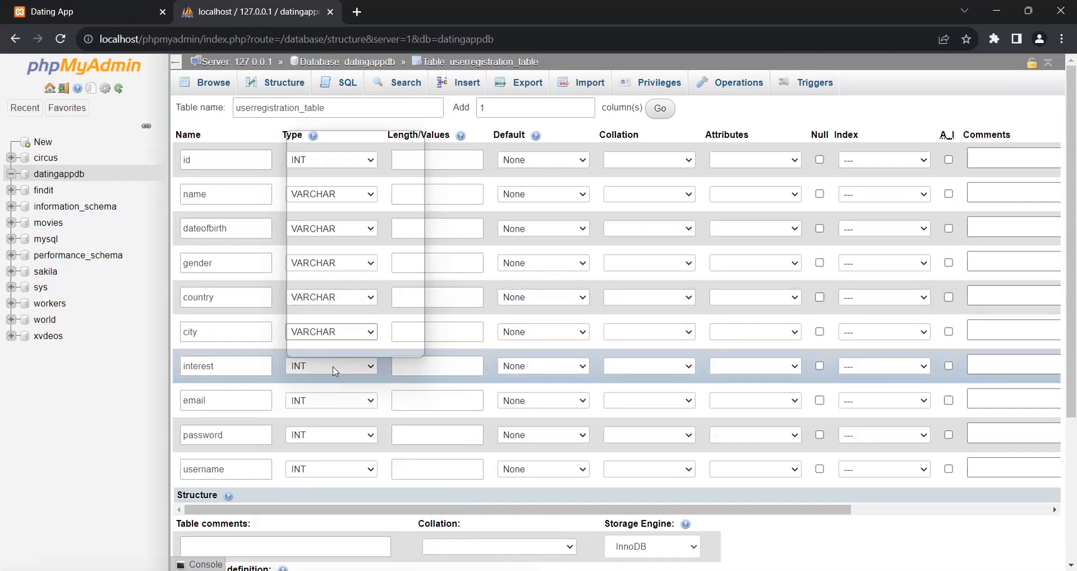
{"action": "left_click", "coordinate": [331, 146]}
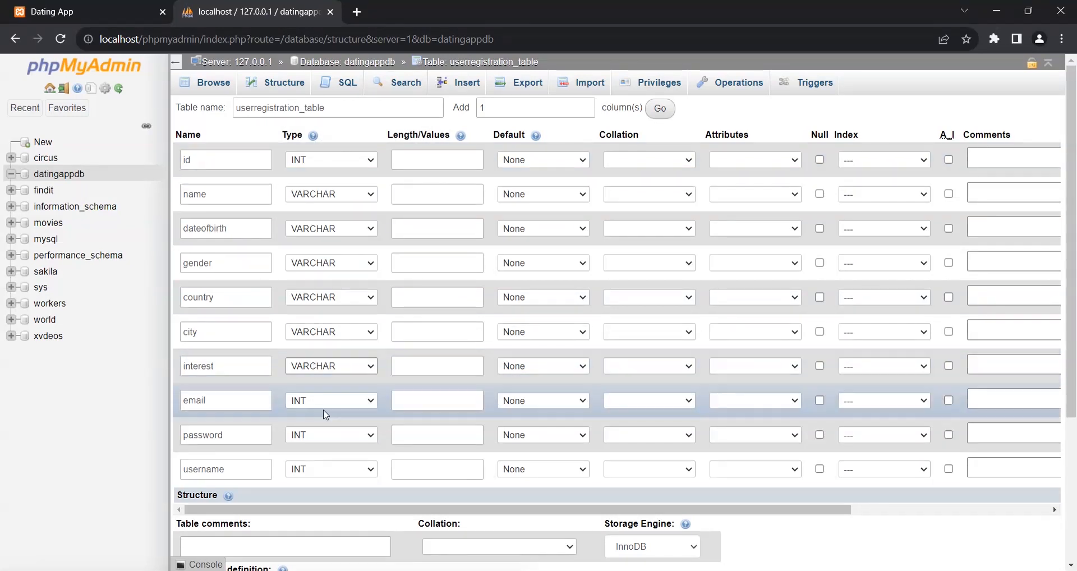
- Set the data type of the email, password and username columns to VARCHAR
{"action": "left_click", "coordinate": [345, 402]}
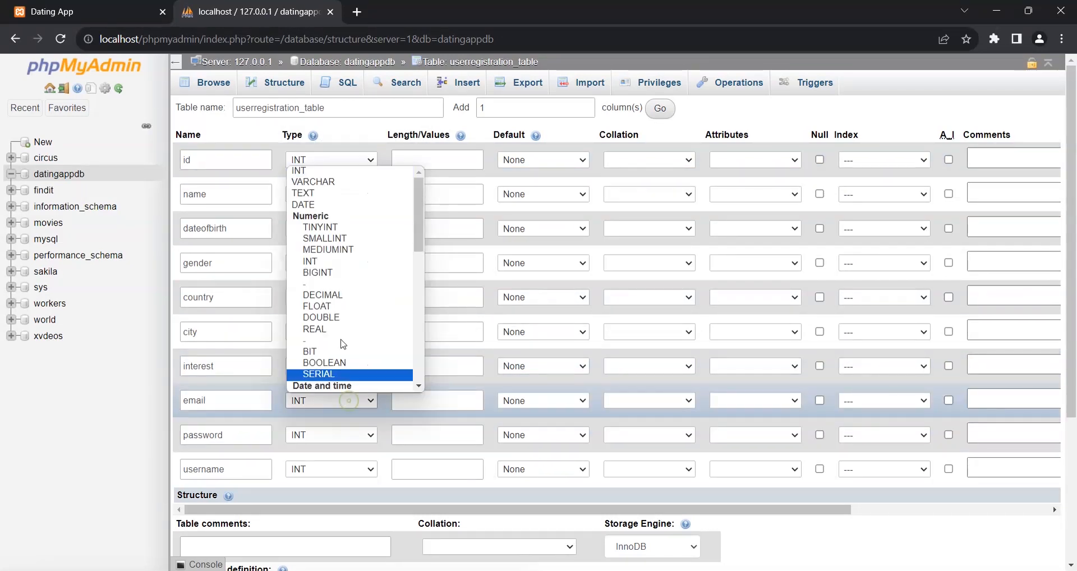
{"action": "left_click", "coordinate": [331, 181]}
{"action": "left_click", "coordinate": [341, 440]}
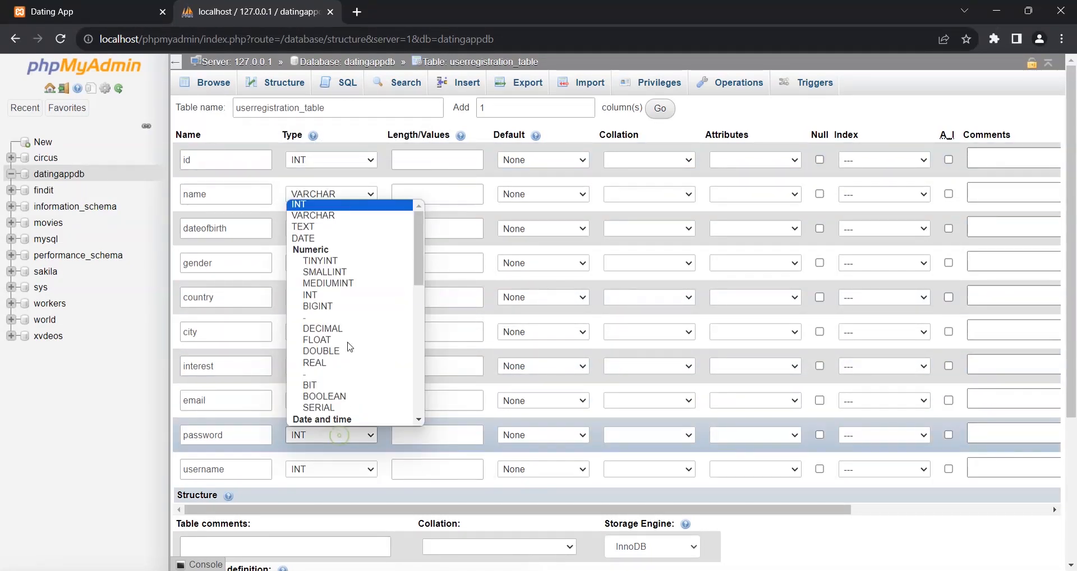
{"action": "left_click", "coordinate": [348, 215]}
{"action": "left_click", "coordinate": [344, 477]}
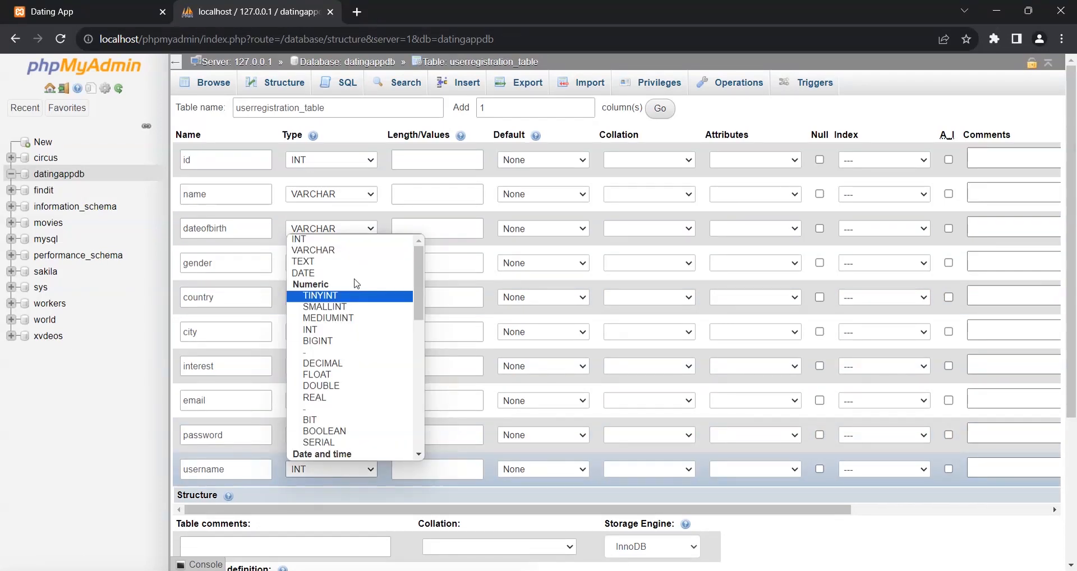
{"action": "left_click", "coordinate": [335, 256]}
- Set the length of the id column to 10 and the length of the name column to 50
{"action": "scroll", "coordinate": [404, 348], "scroll_direction": "down", "scroll_amount": 3}
{"action": "scroll", "coordinate": [404, 348], "scroll_direction": "up", "scroll_amount": 3}
{"action": "left_click", "coordinate": [433, 168]}
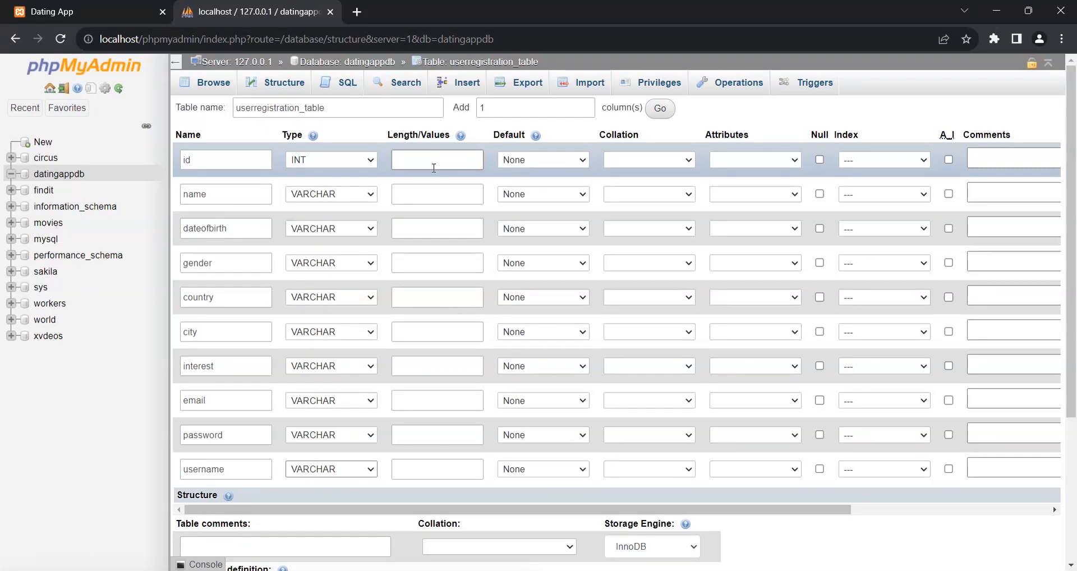
{"action": "type", "text": "10"}
{"action": "left_click", "coordinate": [414, 193]}
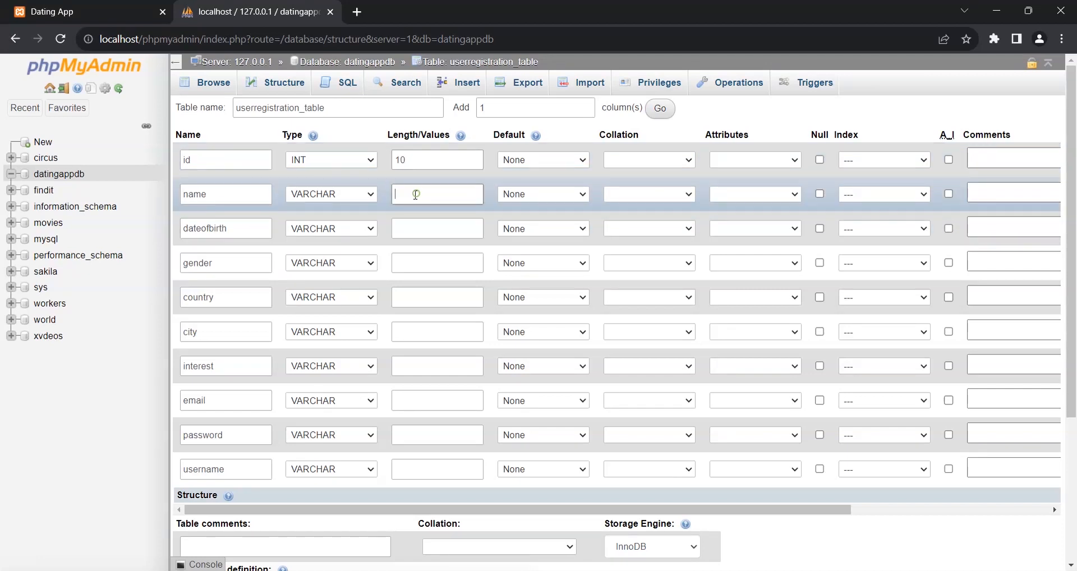
{"action": "type", "text": "50"}
- Set the length of the dateofbirth, gender, country and city columns to 50
{"action": "left_click", "coordinate": [436, 222]}
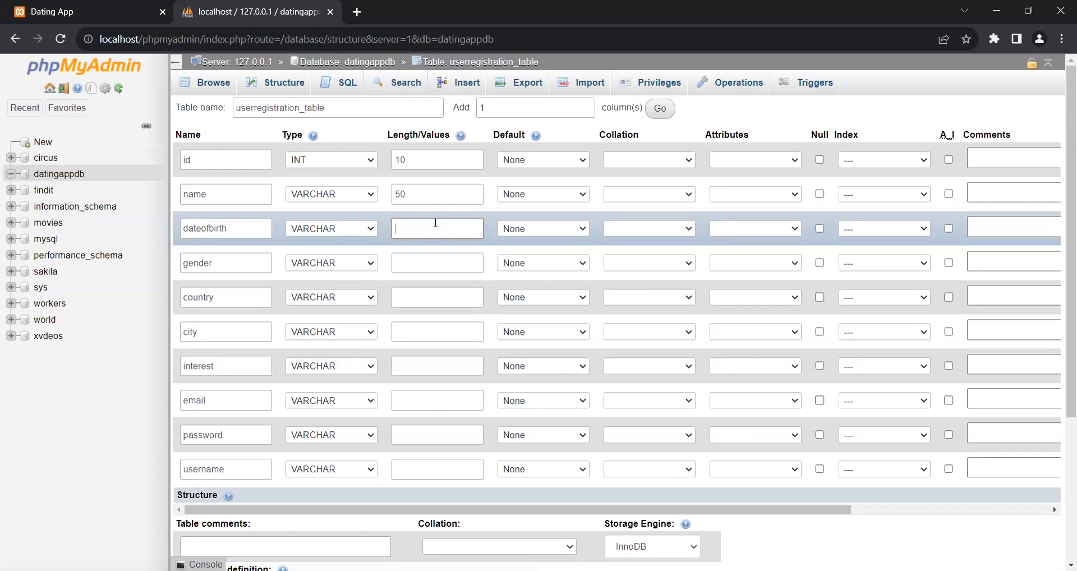
{"action": "type", "text": "50"}
{"action": "left_click", "coordinate": [421, 253]}
{"action": "type", "text": "50"}
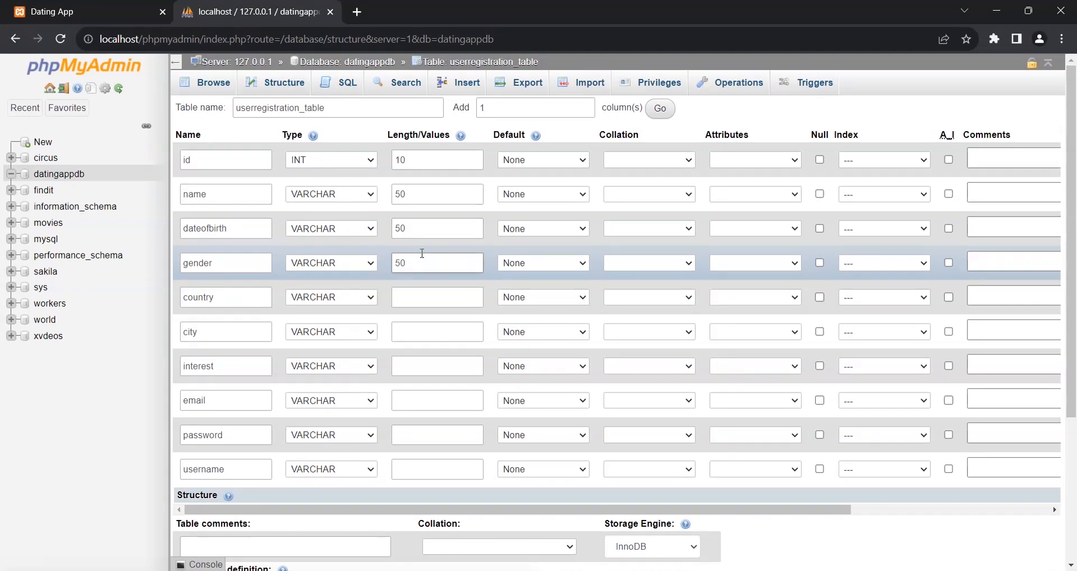
{"action": "left_click", "coordinate": [428, 288]}
{"action": "type", "text": "50"}
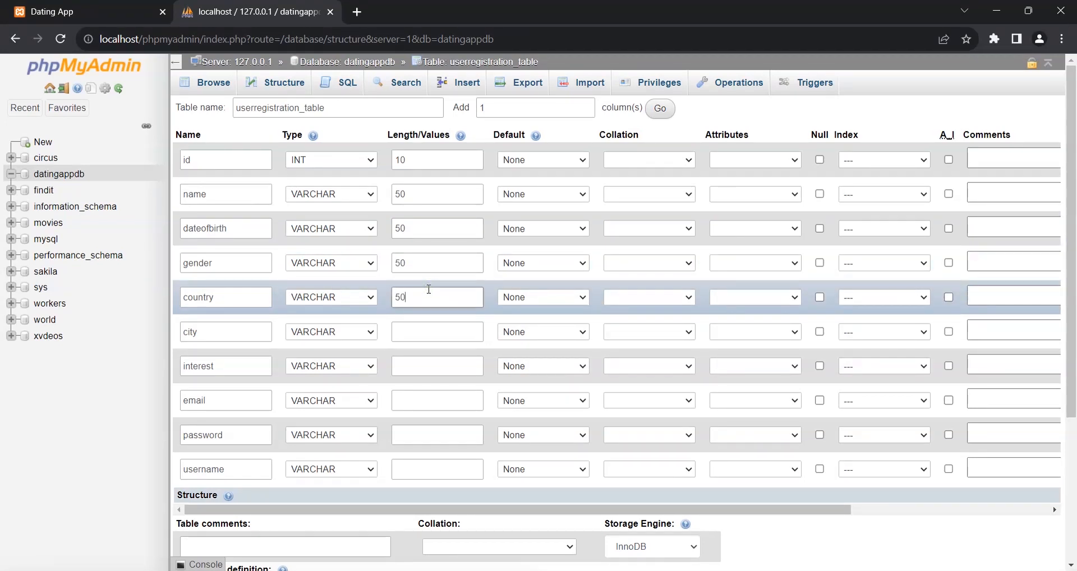
{"action": "left_click", "coordinate": [414, 331]}
{"action": "type", "text": "50"}
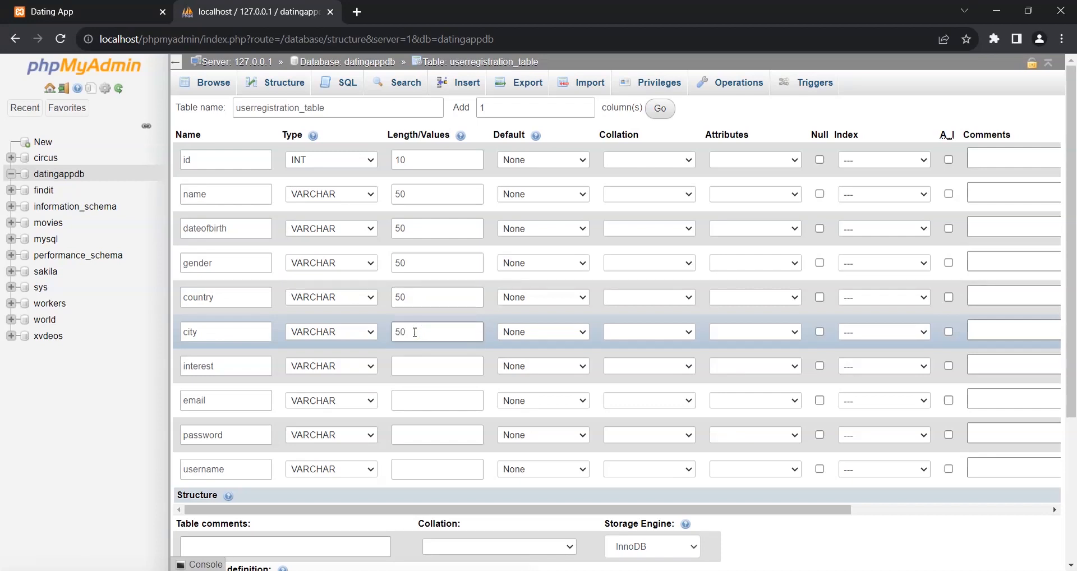
- Set the length of the interest, email, password and username columns to 50
{"action": "left_click", "coordinate": [429, 368]}
{"action": "type", "text": "50"}
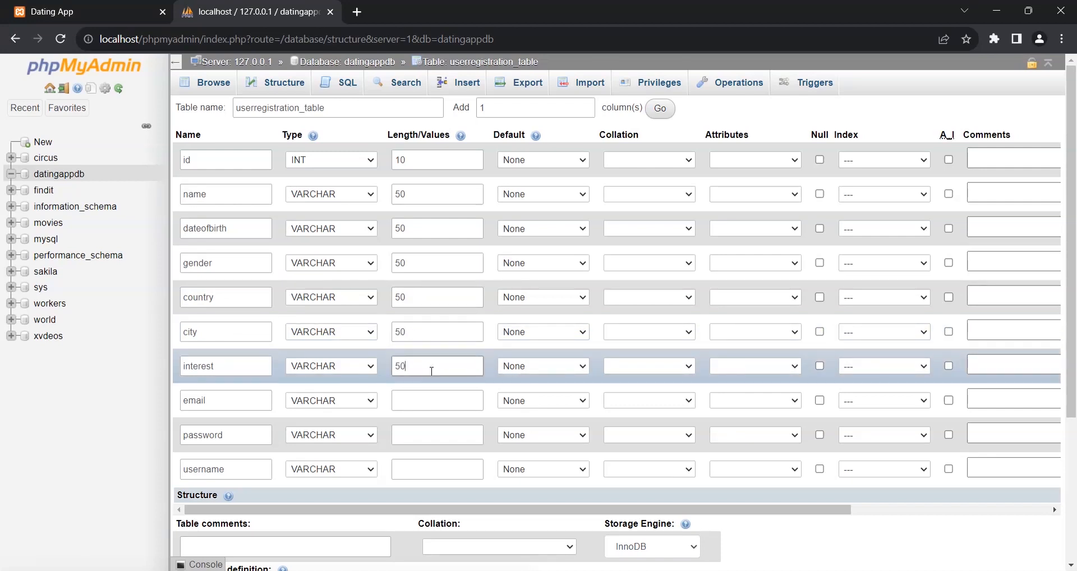
{"action": "left_click", "coordinate": [425, 393]}
{"action": "type", "text": "50"}
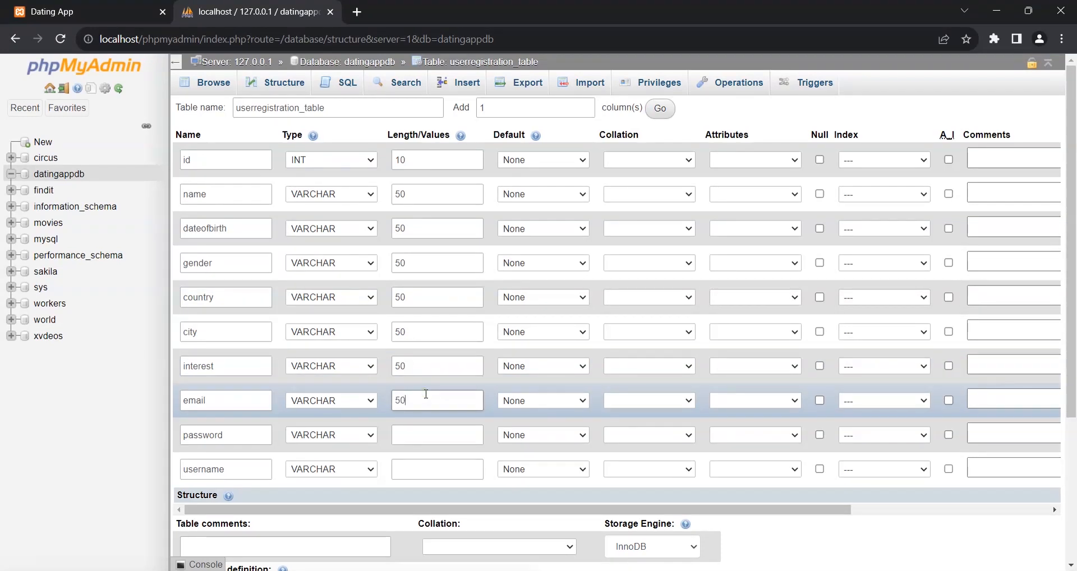
{"action": "left_click", "coordinate": [427, 429]}
{"action": "type", "text": "50"}
{"action": "left_click", "coordinate": [431, 472]}
{"action": "type", "text": "50"}
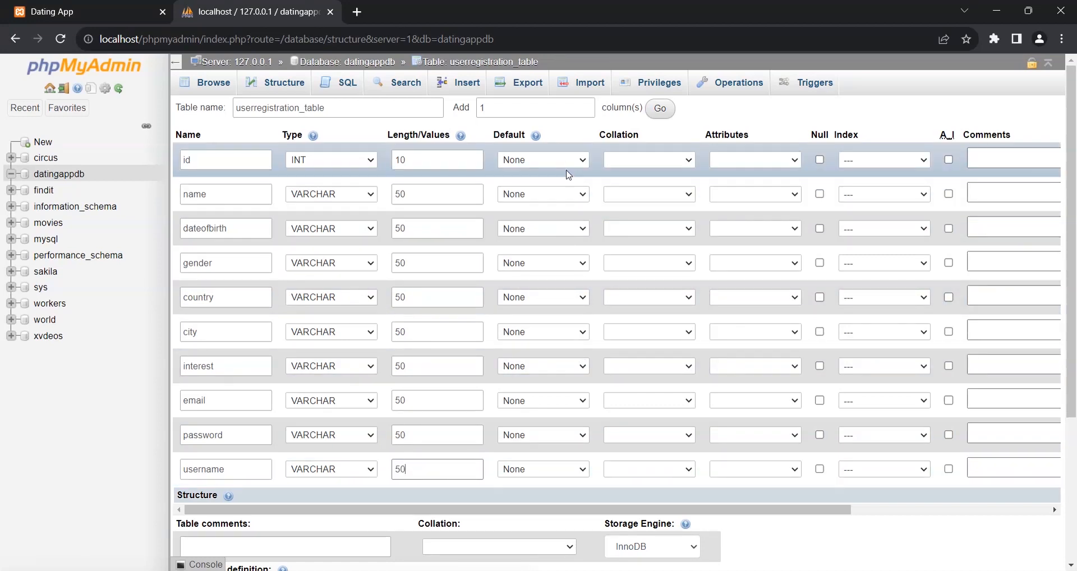
- Set the default value of the name, dateofbirth and gender columns to NULL
{"action": "left_click", "coordinate": [570, 200]}
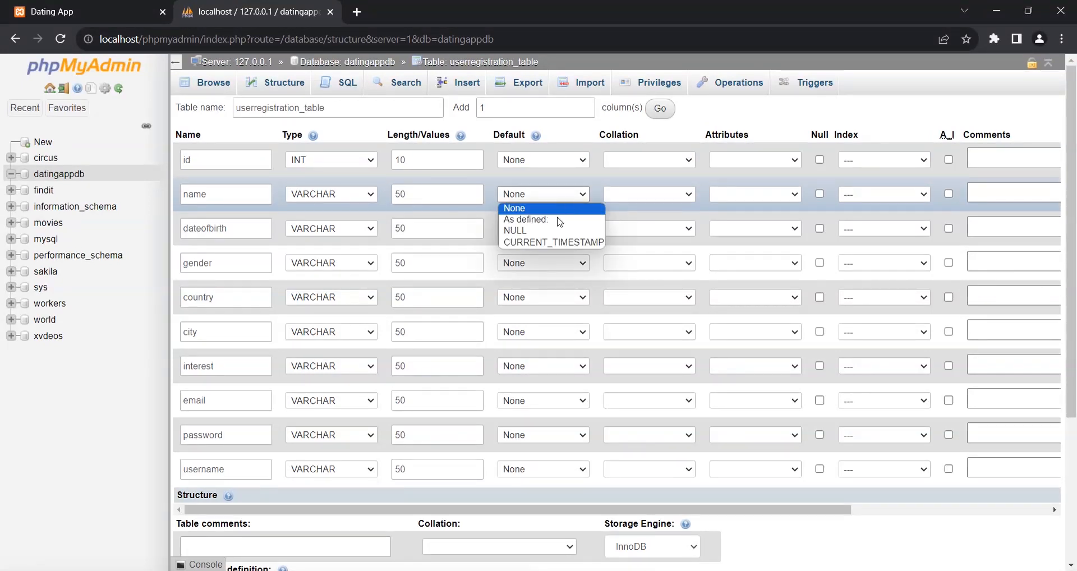
{"action": "left_click", "coordinate": [534, 231]}
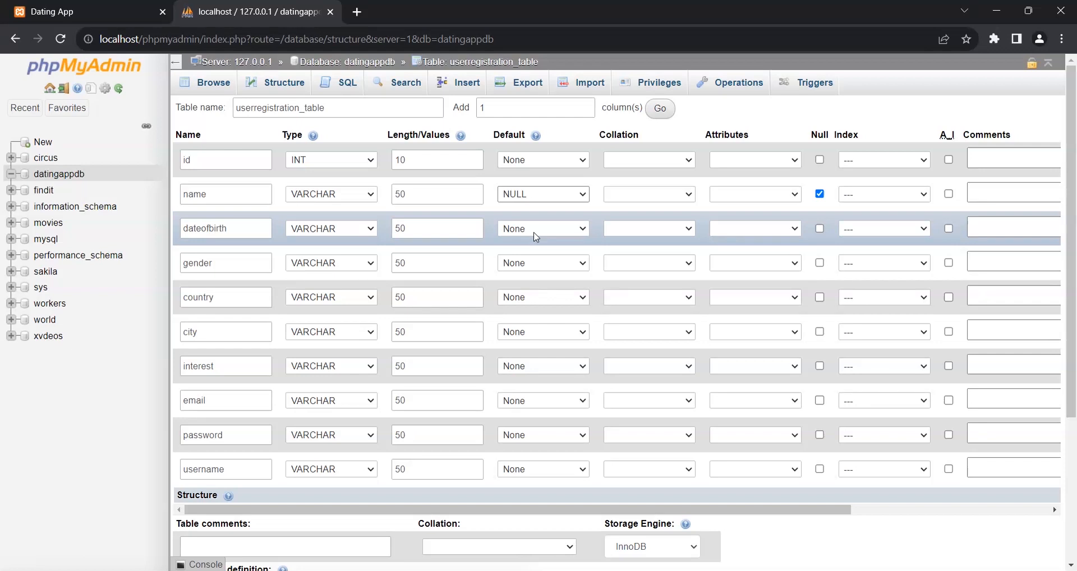
{"action": "left_click", "coordinate": [536, 231]}
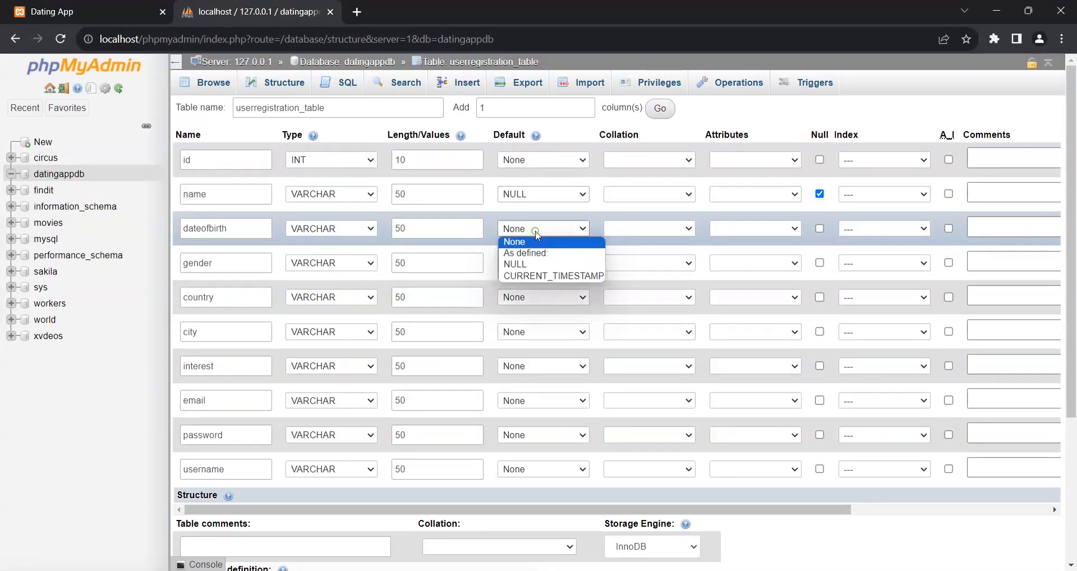
{"action": "left_click", "coordinate": [530, 264]}
{"action": "left_click", "coordinate": [532, 263]}
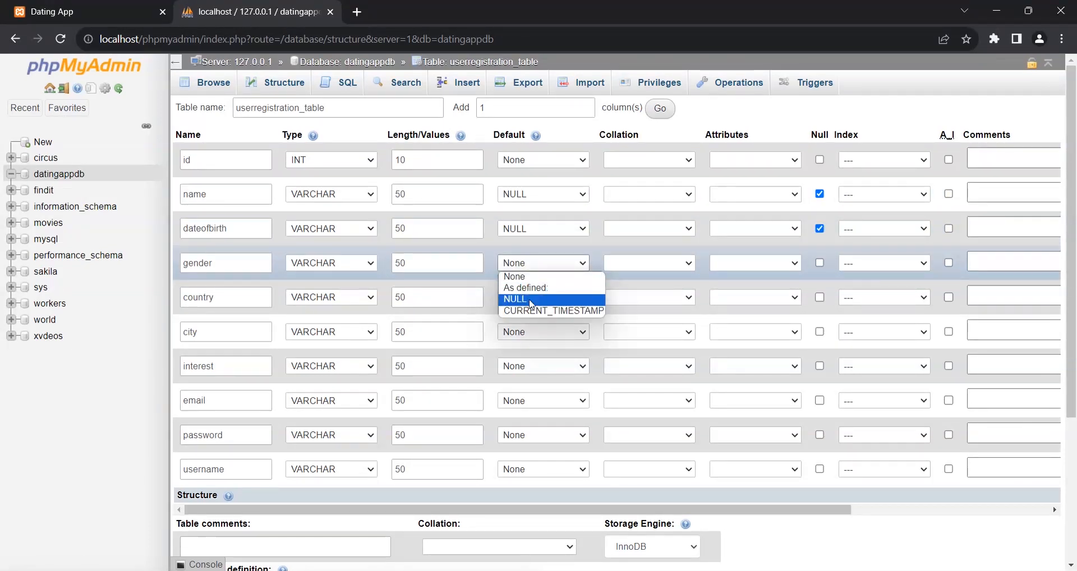
{"action": "left_click", "coordinate": [529, 298]}
- Set the default value of the country, city and interest columns to NULL
{"action": "left_click", "coordinate": [531, 299]}
{"action": "left_click", "coordinate": [524, 335]}
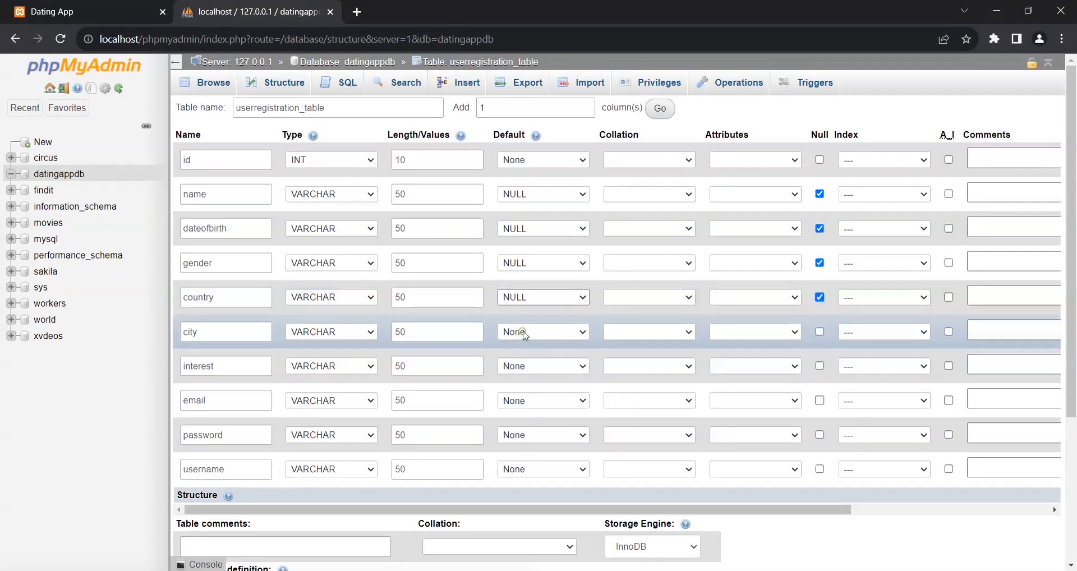
{"action": "left_click", "coordinate": [530, 334]}
{"action": "left_click", "coordinate": [521, 368]}
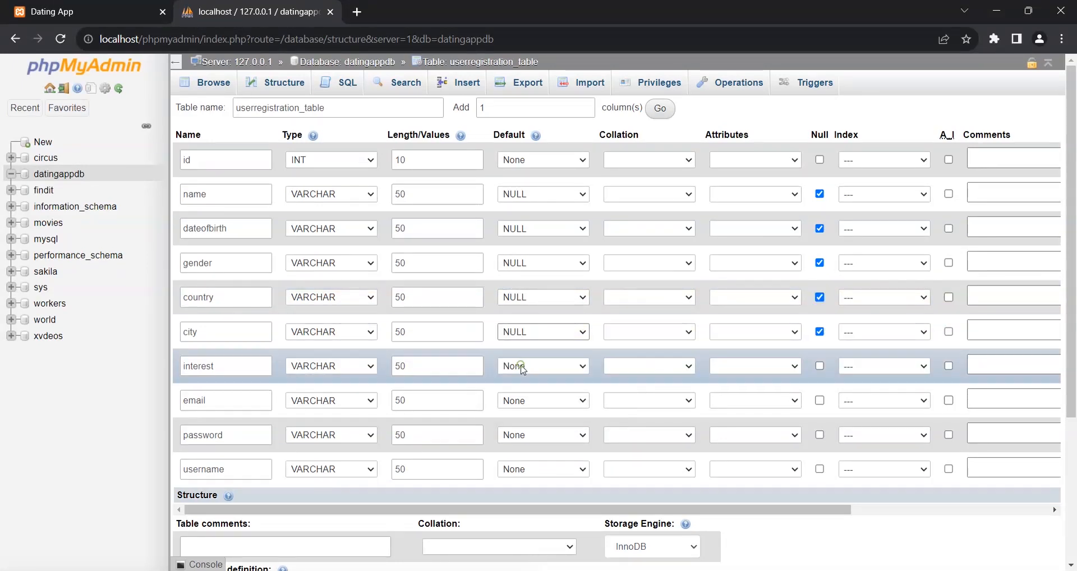
{"action": "left_click", "coordinate": [542, 367]}
{"action": "left_click", "coordinate": [532, 401]}
- Set the default value of the email, password and username columns to NULL
{"action": "scroll", "coordinate": [536, 387], "scroll_direction": "down", "scroll_amount": 1}
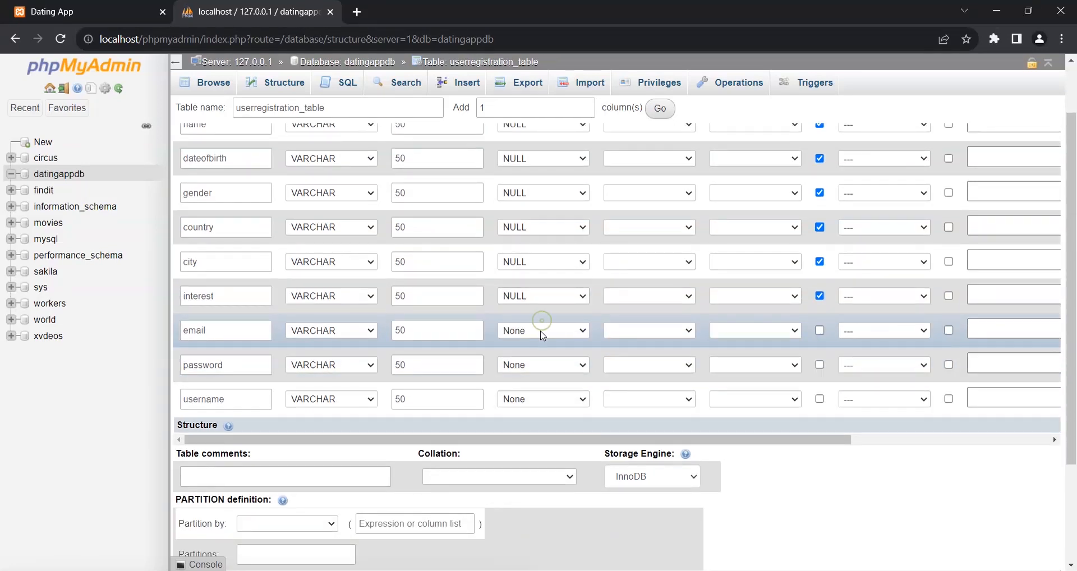
{"action": "left_click", "coordinate": [541, 332]}
{"action": "left_click", "coordinate": [527, 366]}
{"action": "left_click", "coordinate": [527, 368]}
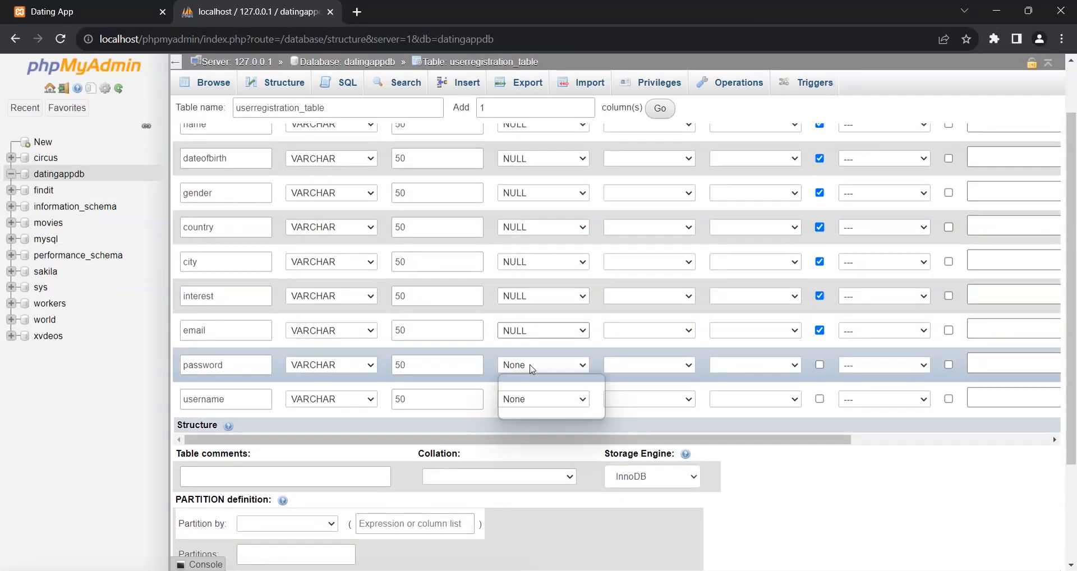
{"action": "left_click", "coordinate": [524, 398]}
{"action": "scroll", "coordinate": [548, 377], "scroll_direction": "down", "scroll_amount": 1}
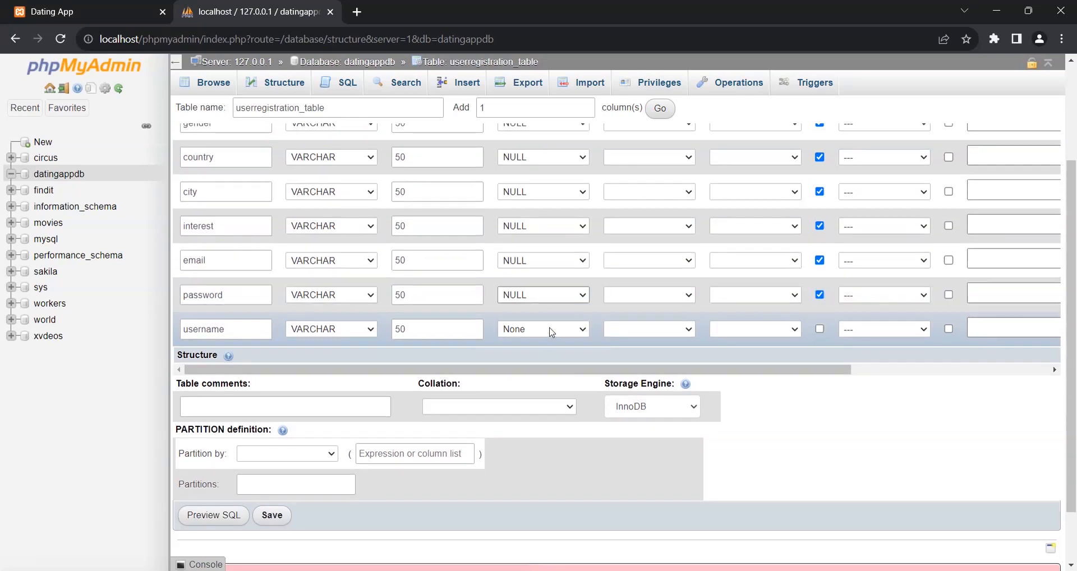
{"action": "left_click", "coordinate": [550, 330]}
{"action": "left_click", "coordinate": [527, 366]}
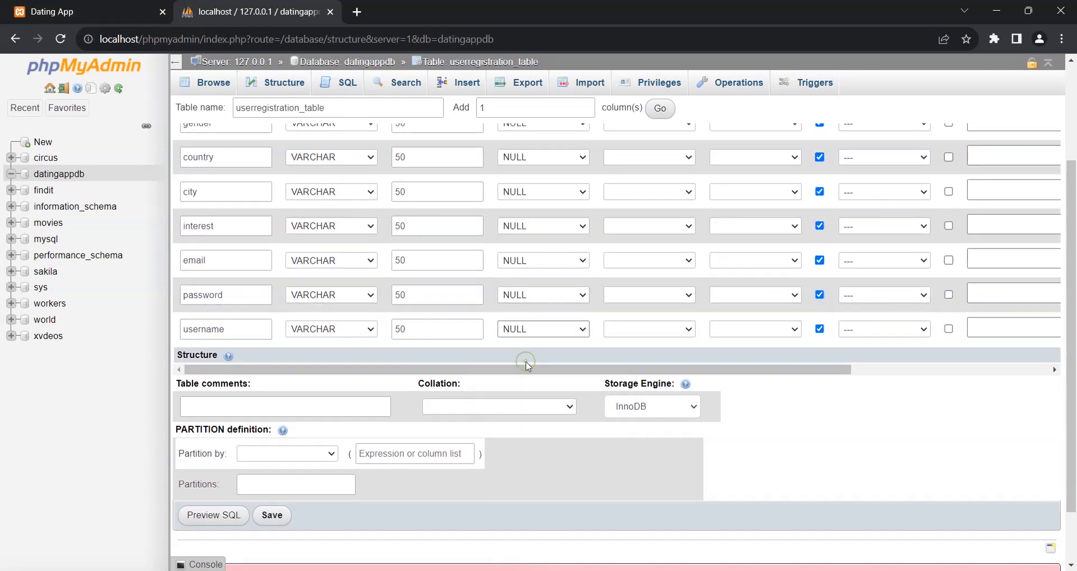
- Change the table's storage engine to MyISAM
{"action": "scroll", "coordinate": [586, 325], "scroll_direction": "up", "scroll_amount": 2}
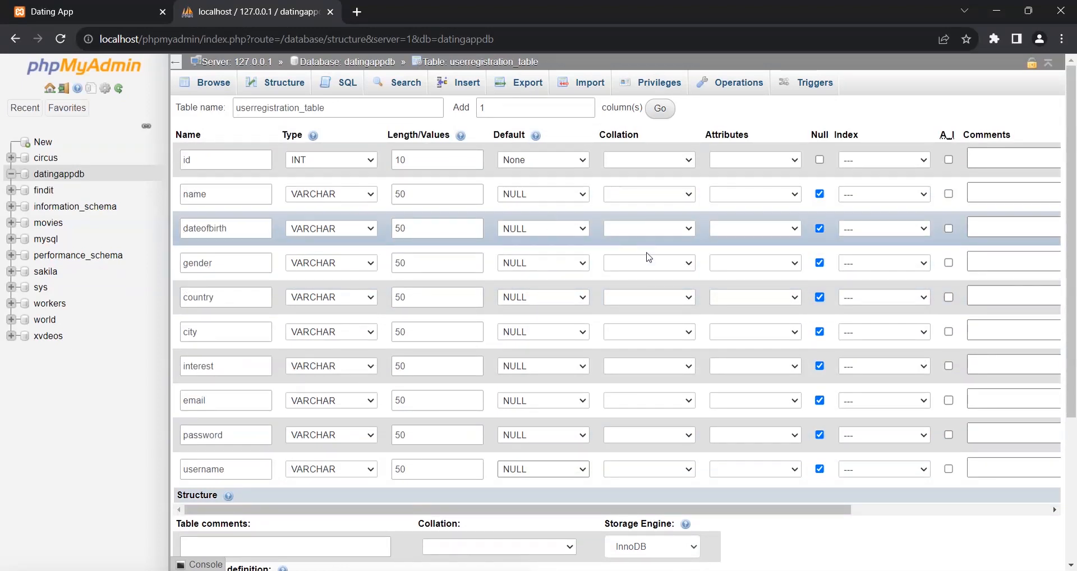
{"action": "scroll", "coordinate": [650, 421], "scroll_direction": "down", "scroll_amount": 2}
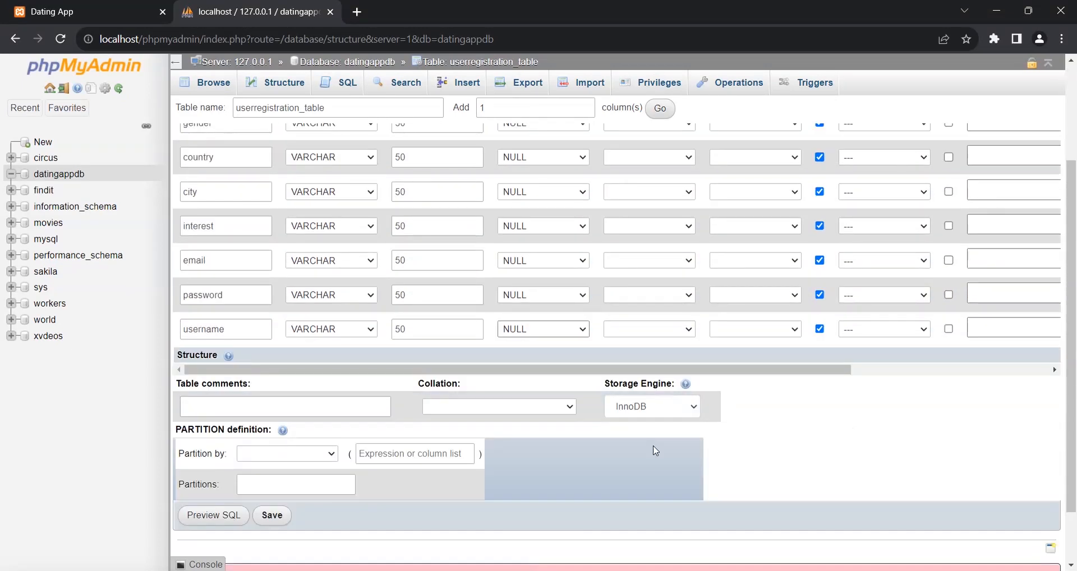
{"action": "left_click", "coordinate": [661, 414]}
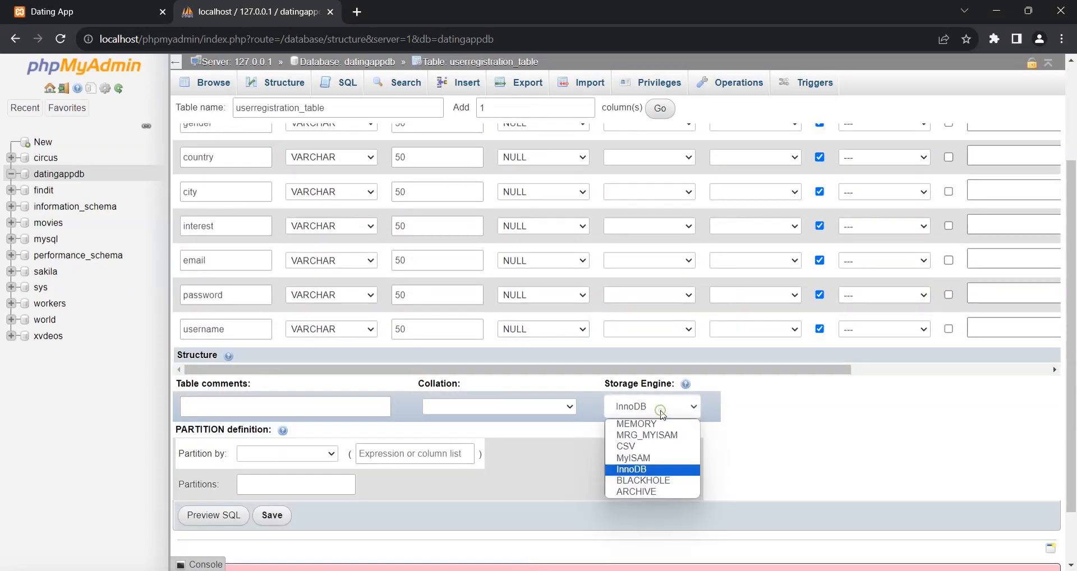
{"action": "left_click", "coordinate": [638, 459]}
- Make the id column an auto-incrementing PRIMARY key with the UNSIGNED attribute
{"action": "scroll", "coordinate": [746, 479], "scroll_direction": "up", "scroll_amount": 2}
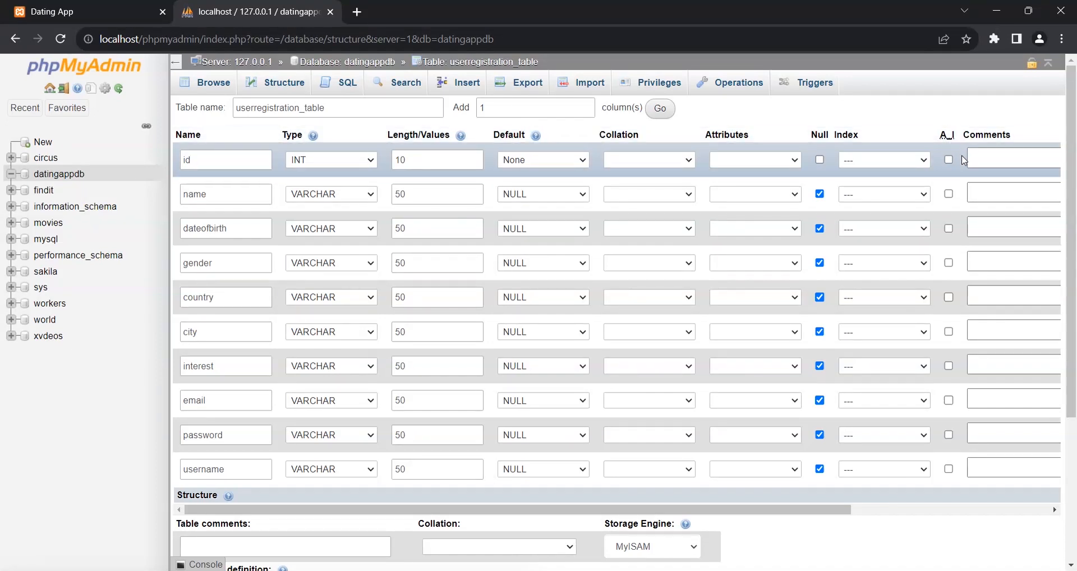
{"action": "left_click", "coordinate": [948, 160]}
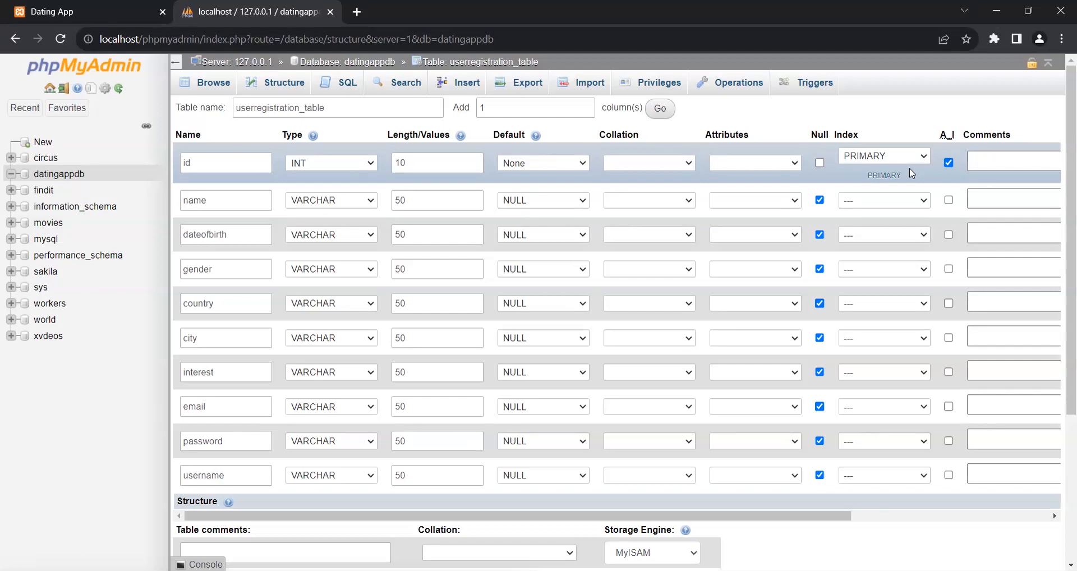
{"action": "left_click", "coordinate": [777, 159]}
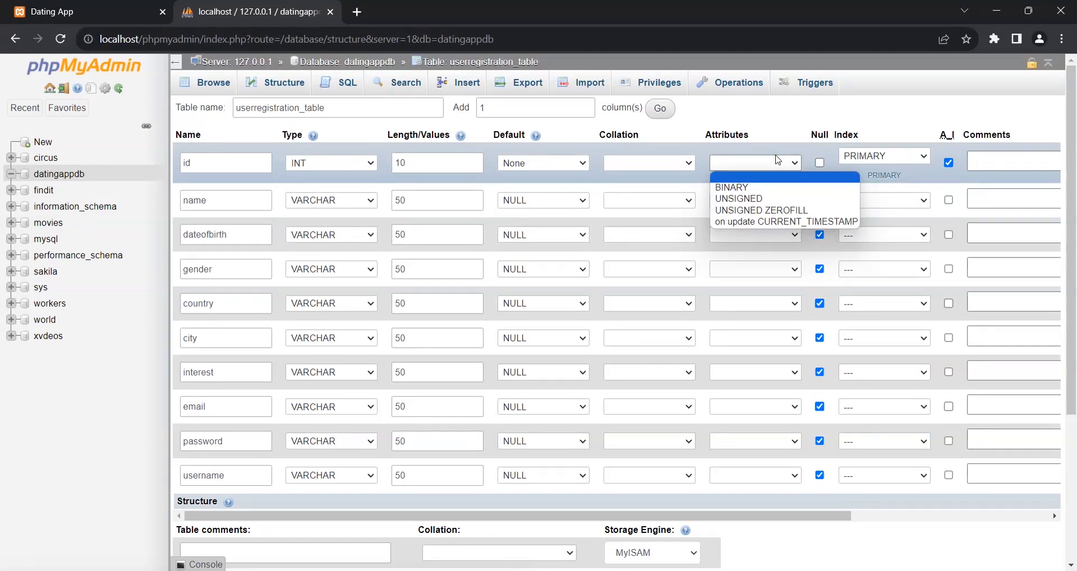
{"action": "left_click", "coordinate": [764, 199]}
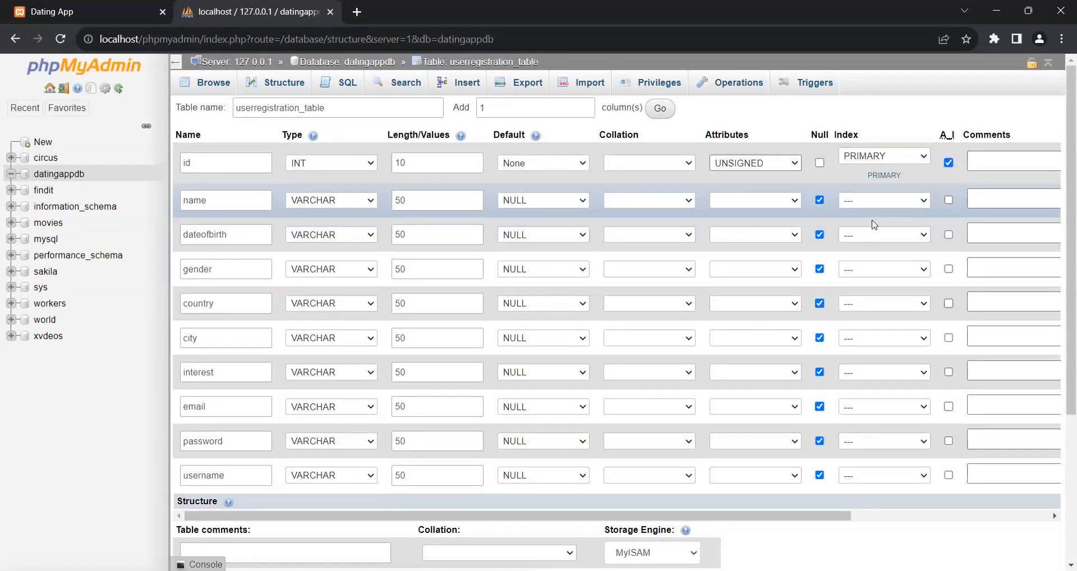
- Add one more column to the table definition and name it datejoined
{"action": "scroll", "coordinate": [261, 331], "scroll_direction": "down", "scroll_amount": 1}
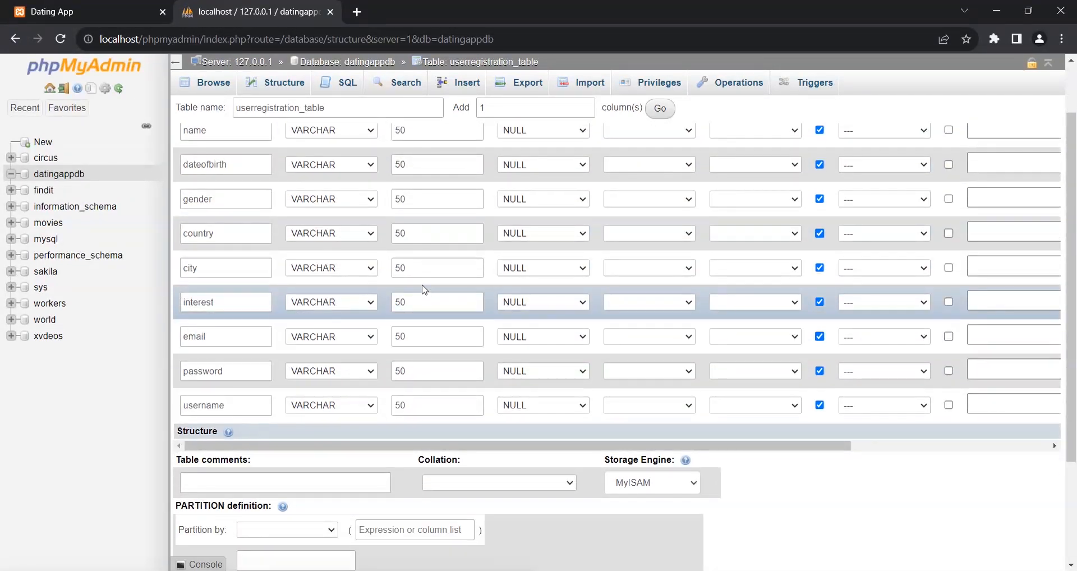
{"action": "scroll", "coordinate": [424, 287], "scroll_direction": "up", "scroll_amount": 1}
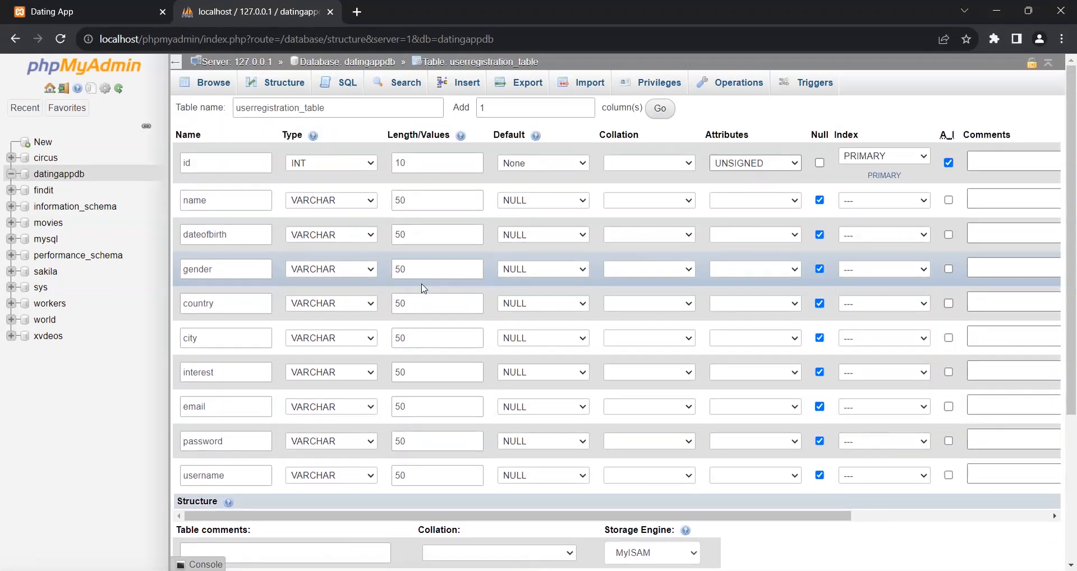
{"action": "scroll", "coordinate": [418, 286], "scroll_direction": "down", "scroll_amount": 2}
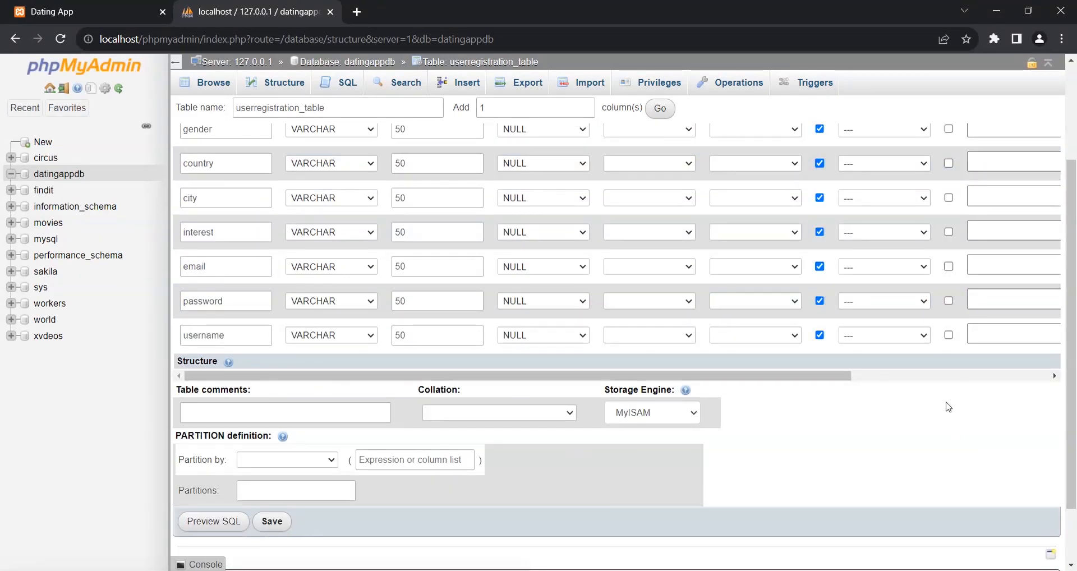
{"action": "scroll", "coordinate": [925, 404], "scroll_direction": "up", "scroll_amount": 1}
{"action": "scroll", "coordinate": [828, 426], "scroll_direction": "up", "scroll_amount": 1}
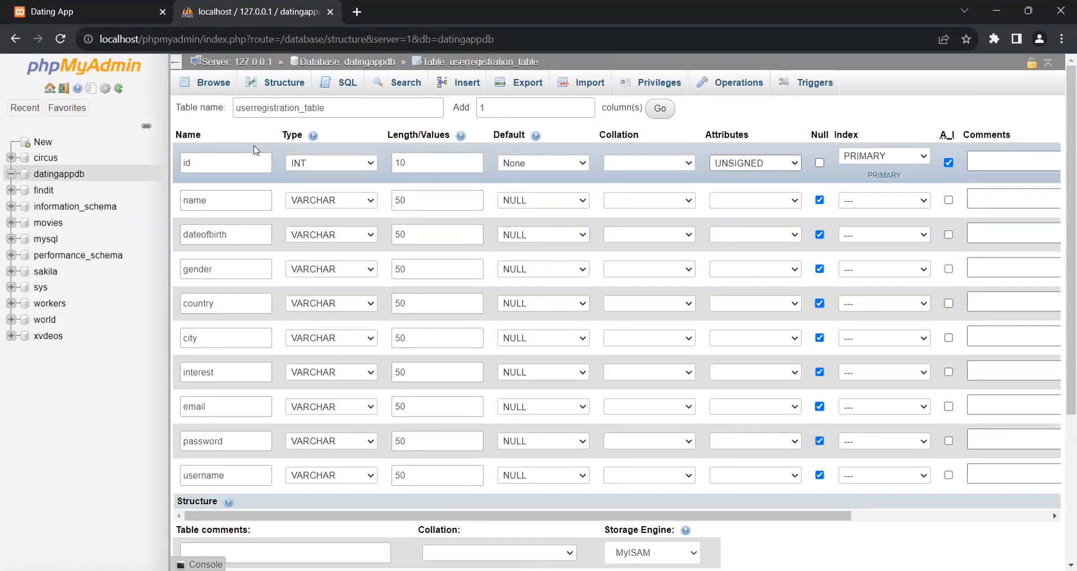
{"action": "scroll", "coordinate": [921, 408], "scroll_direction": "down", "scroll_amount": 3}
{"action": "scroll", "coordinate": [908, 408], "scroll_direction": "up", "scroll_amount": 3}
{"action": "left_click", "coordinate": [659, 108]}
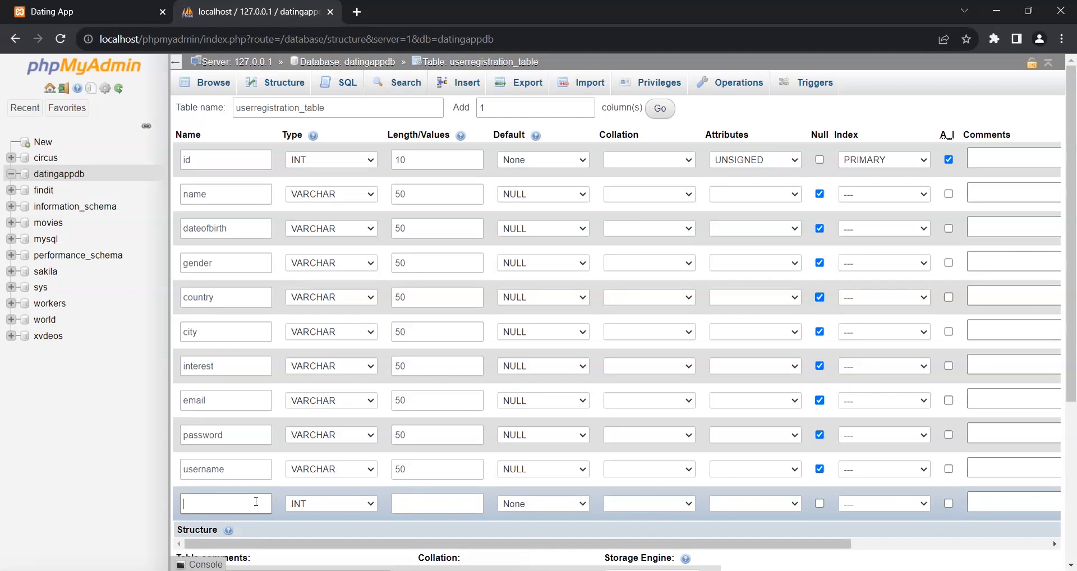
{"action": "type", "text": "me"}
{"action": "key", "text": "BackSpace"}
{"action": "key", "text": "BackSpace"}
{"action": "key", "text": "BackSpace"}
{"action": "type", "text": "atejoine"}
- Define the datejoined column as VARCHAR with length 50 and a default value of NULL
{"action": "left_click", "coordinate": [365, 504]}
{"action": "scroll", "coordinate": [336, 375], "scroll_direction": "down", "scroll_amount": 1}
{"action": "scroll", "coordinate": [394, 322], "scroll_direction": "up", "scroll_amount": 1}
{"action": "left_click", "coordinate": [341, 286]}
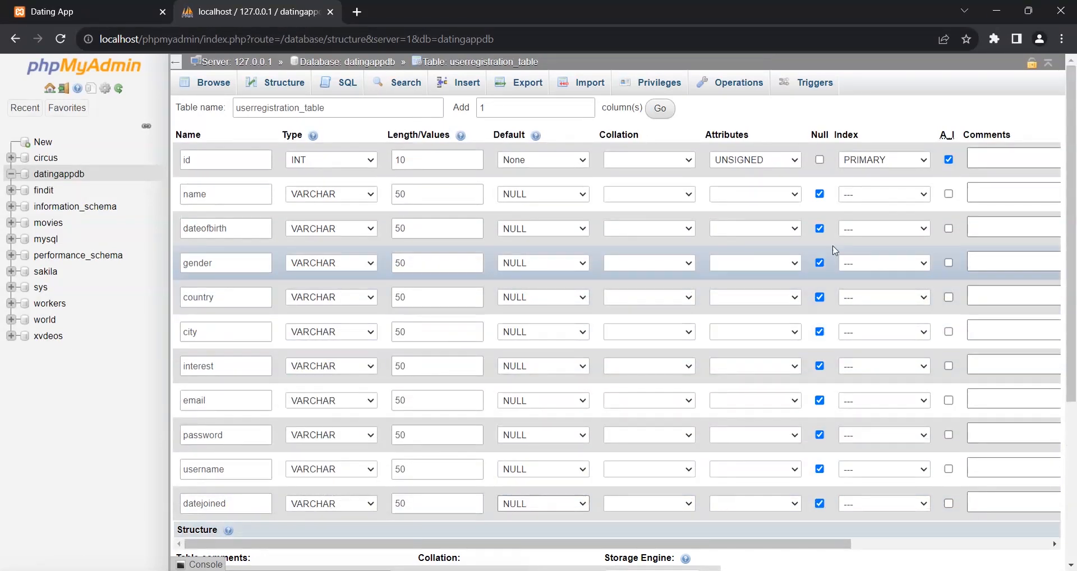
- Save userregistration_table in the datingappdb database and browse its rows
{"action": "scroll", "coordinate": [807, 252], "scroll_direction": "down", "scroll_amount": 3}
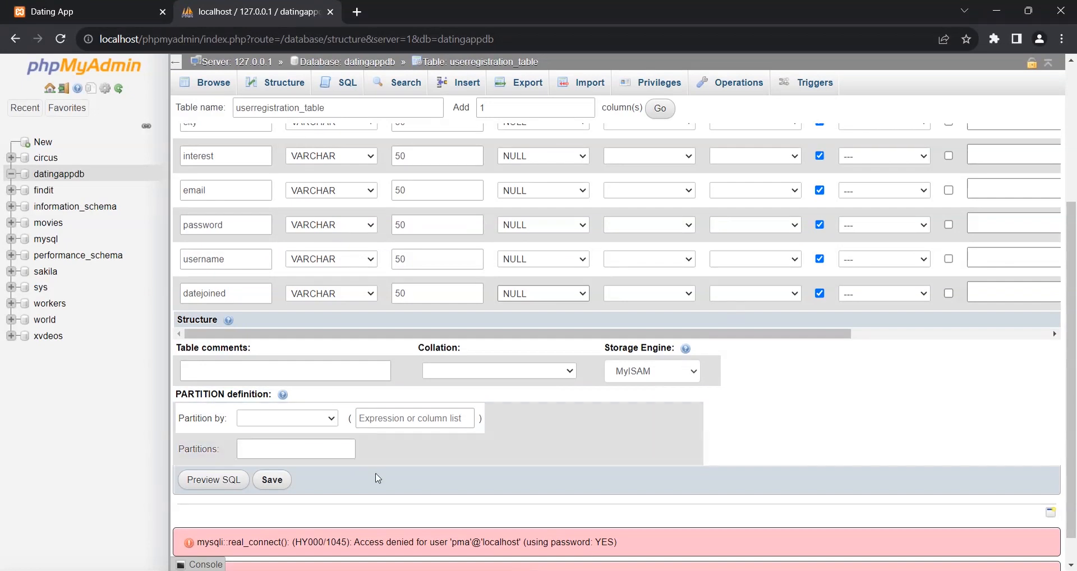
{"action": "left_click", "coordinate": [271, 482]}
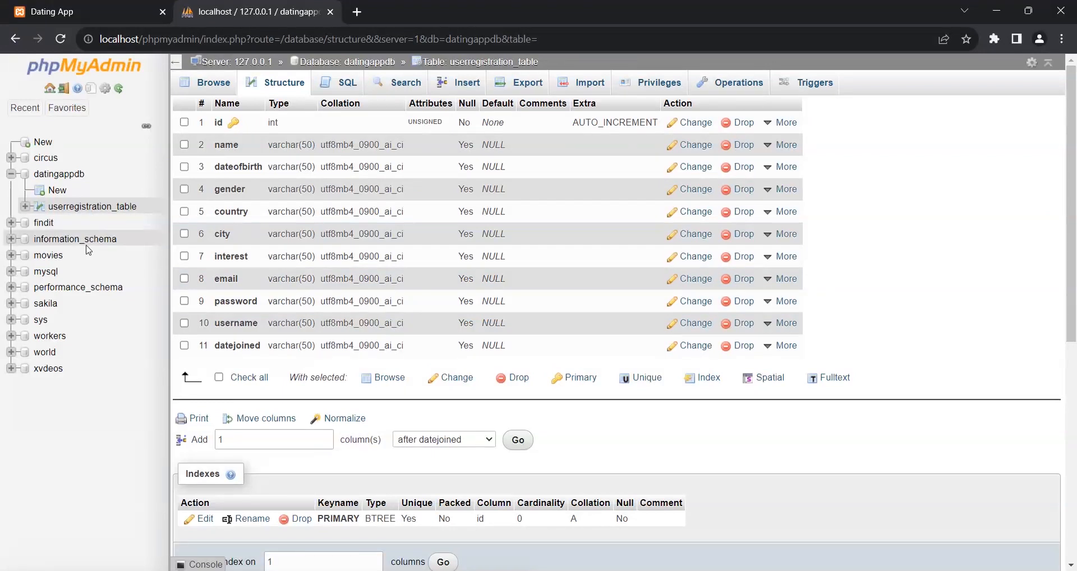
{"action": "left_click", "coordinate": [206, 86]}
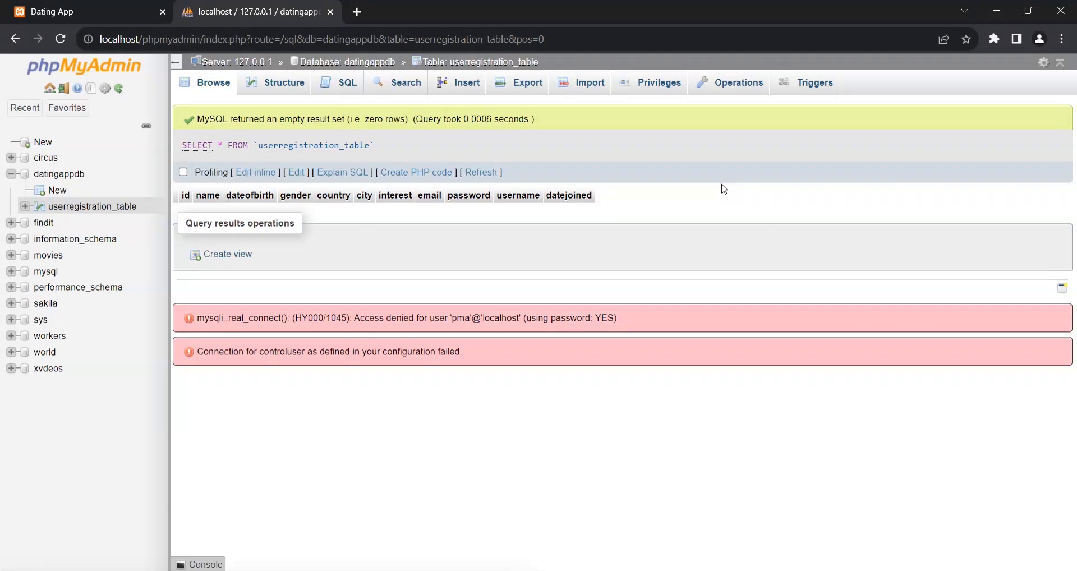
- Switch to the Dating App page and review the fields of the Join Now signup form
{"action": "left_click", "coordinate": [103, 4]}
{"action": "scroll", "coordinate": [990, 278], "scroll_direction": "up", "scroll_amount": 3}
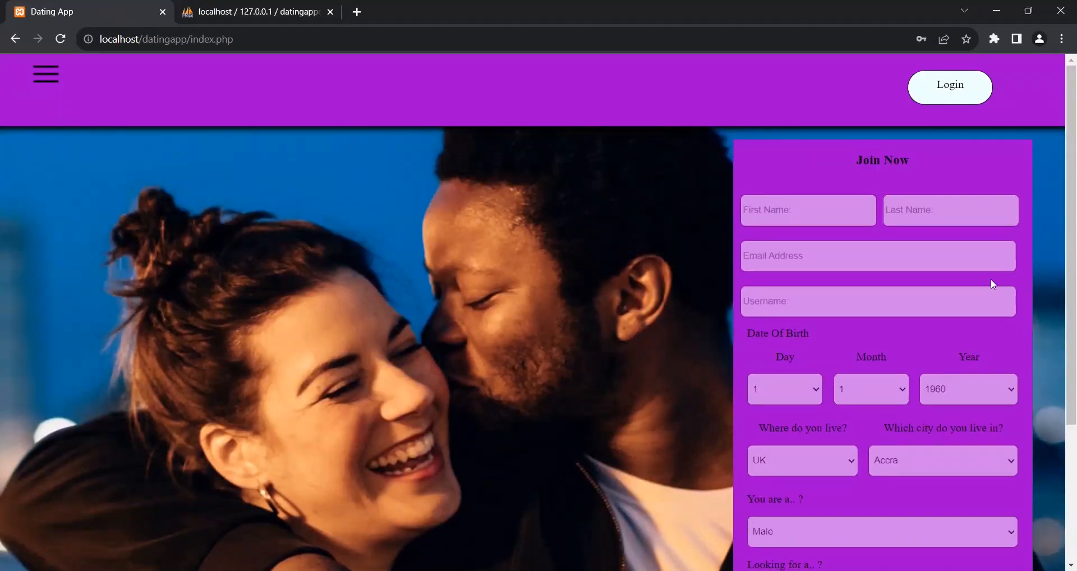
{"action": "scroll", "coordinate": [1020, 268], "scroll_direction": "down", "scroll_amount": 3}
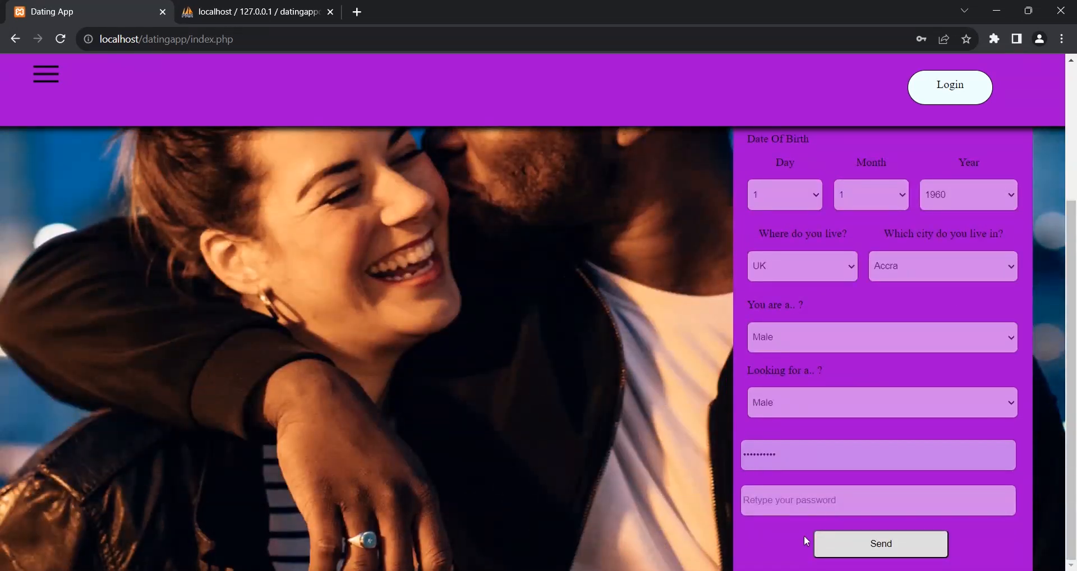
- Switch to Visual Studio Code and insert an empty PHP block above the DOCTYPE line of index.php
{"action": "key", "text": "alt+Tab"}
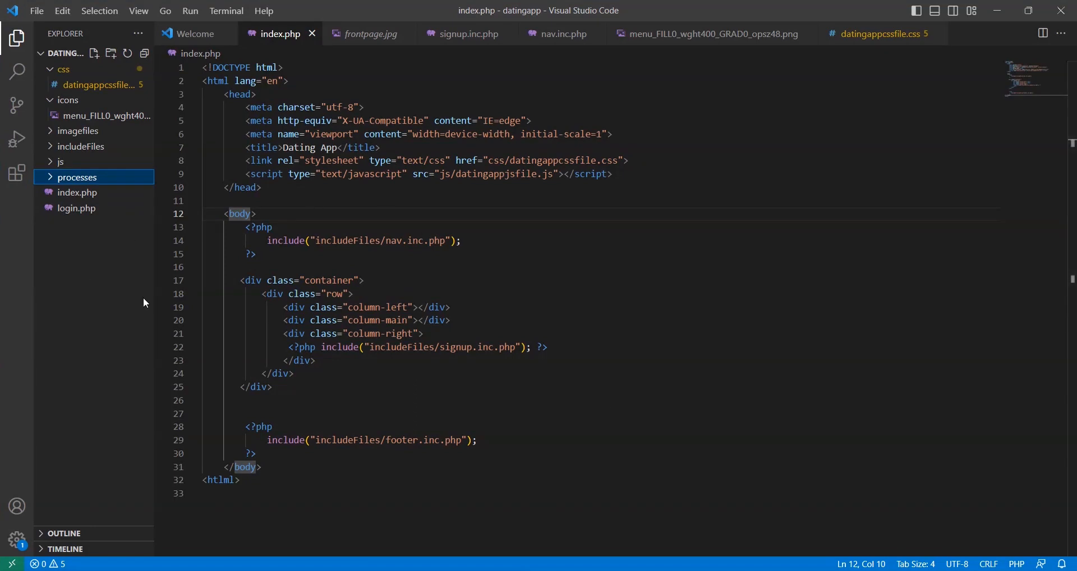
{"action": "left_click", "coordinate": [107, 193]}
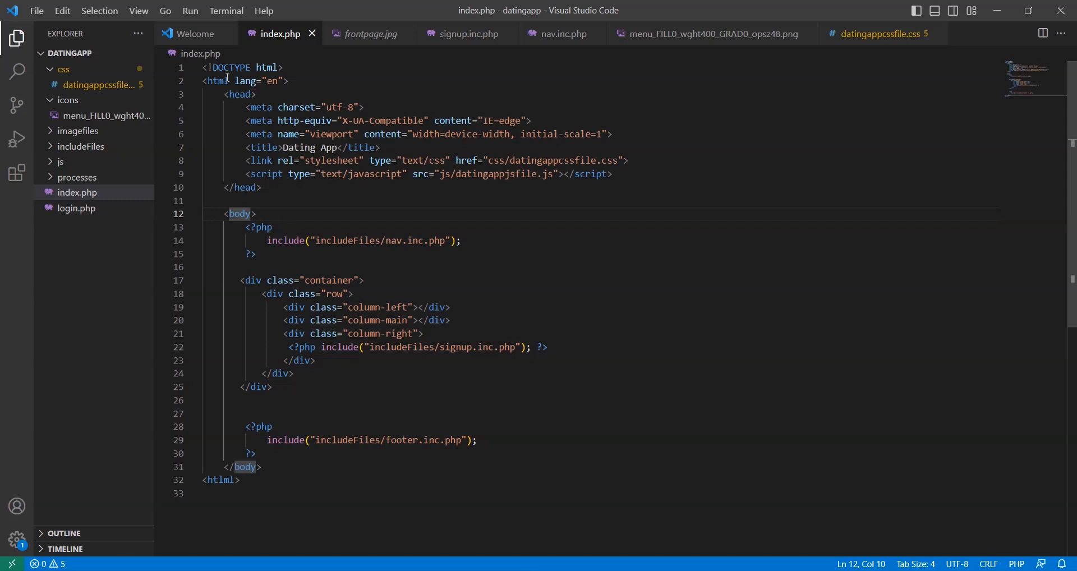
{"action": "left_click", "coordinate": [205, 66]}
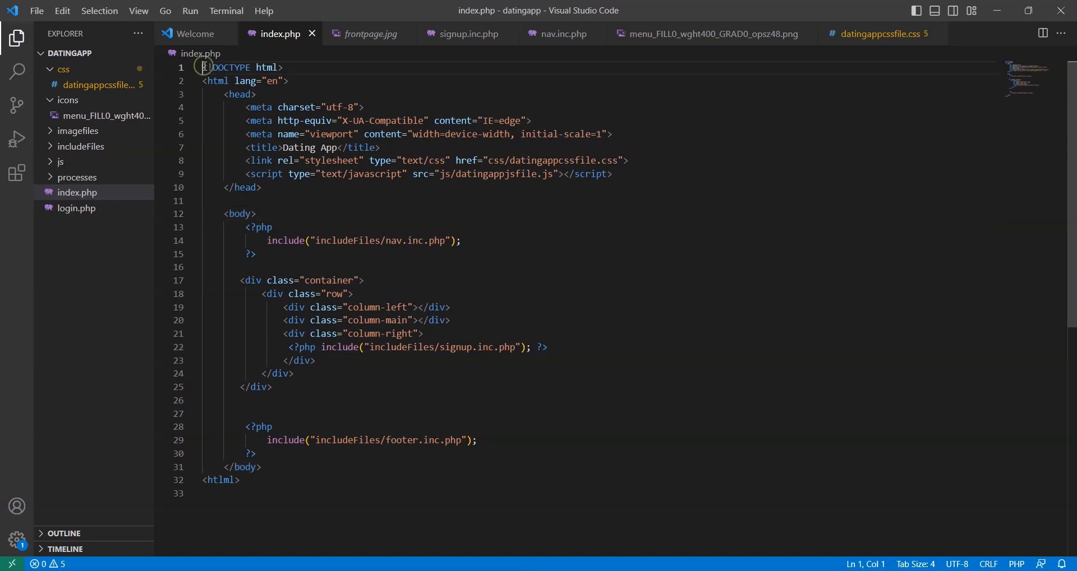
{"action": "key", "text": "Return"}
{"action": "key", "text": "Return"}
{"action": "key", "text": "Return"}
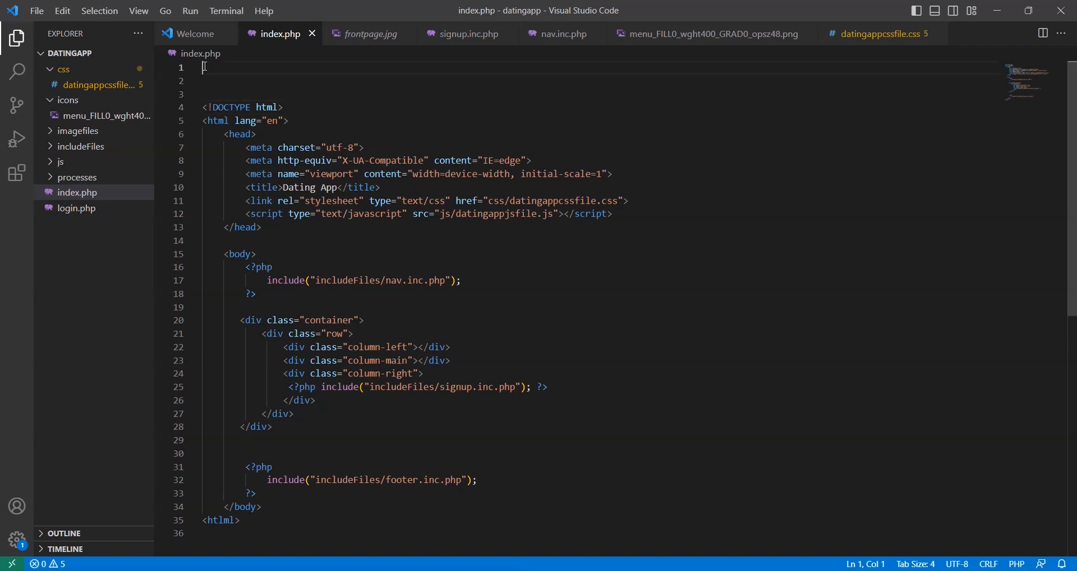
{"action": "type", "text": "<?ph"}
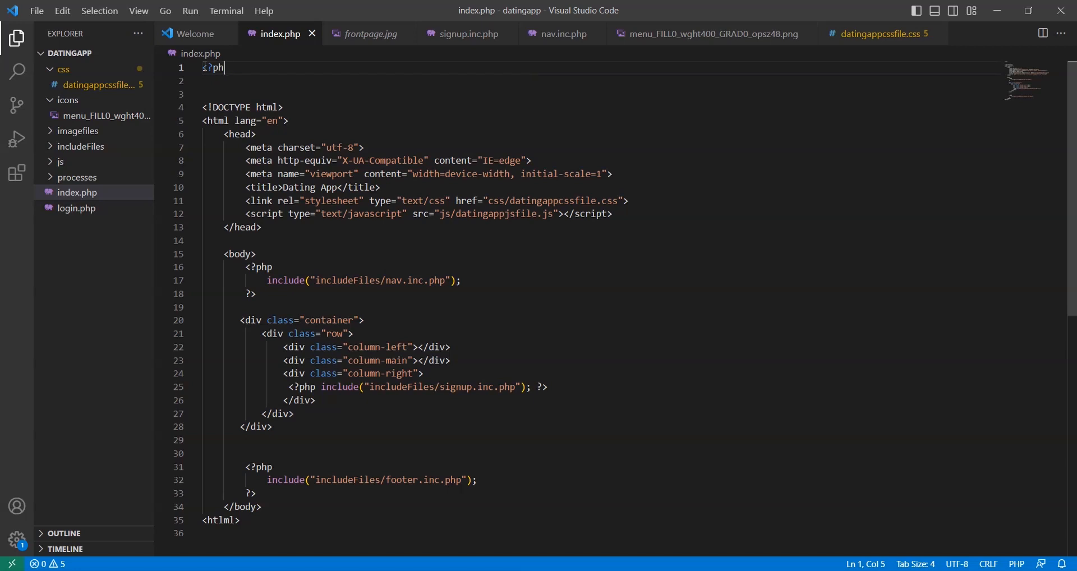
{"action": "type", "text": "pp"}
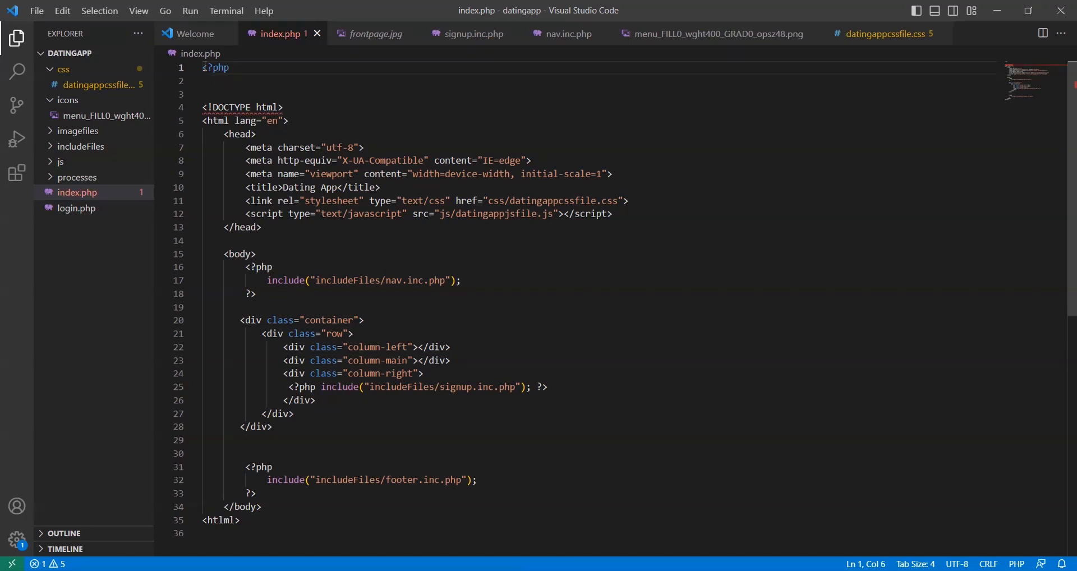
{"action": "key", "text": "Return"}
{"action": "type", "text": "?>"}
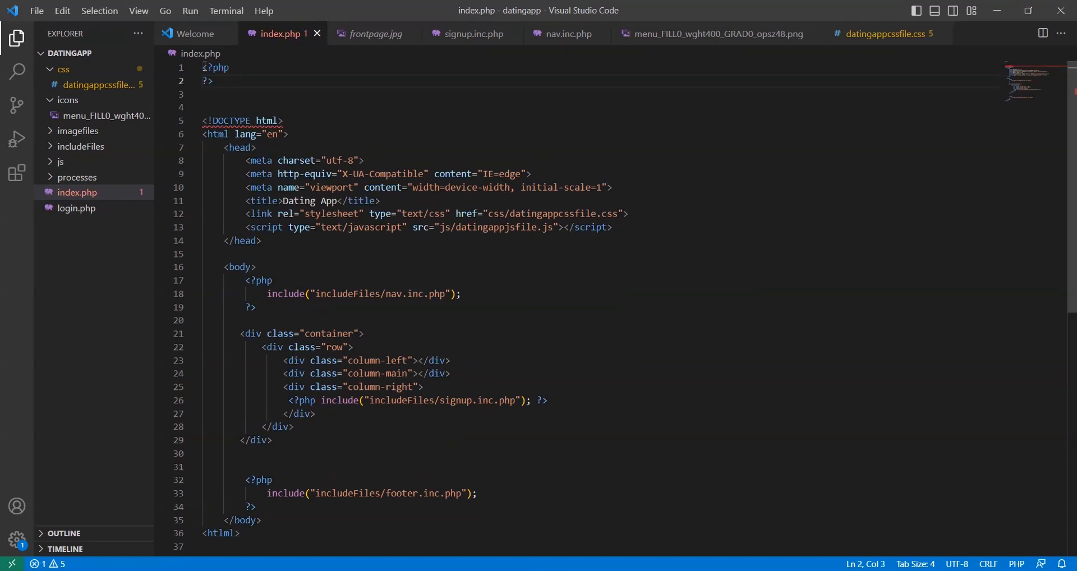